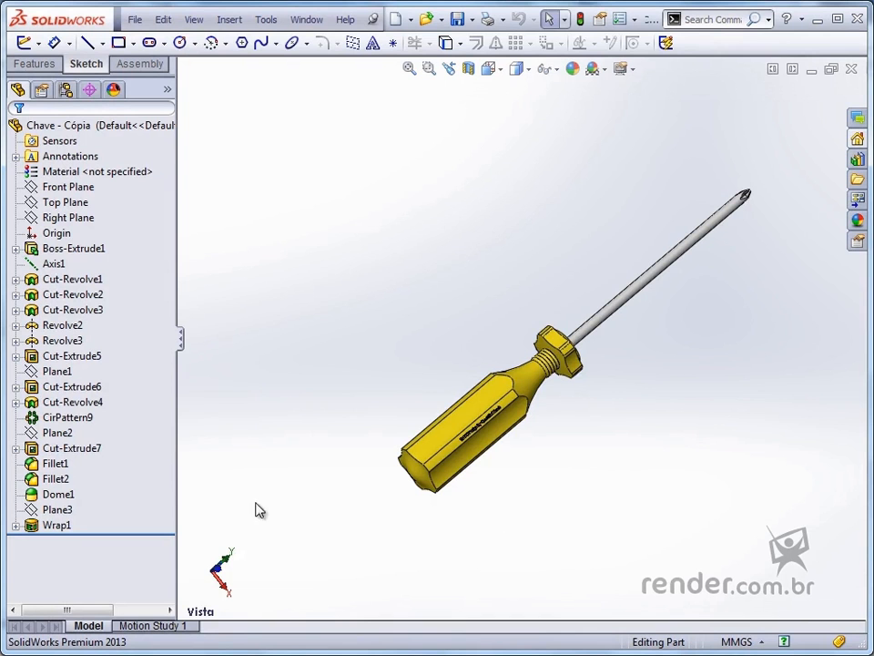
# Pan and rotate the view to examine the screwdriver from another angle.
pyautogui.rightClick(307, 345)
pyautogui.click(350, 444)
pyautogui.moveTo(517, 420); pyautogui.dragTo(468, 416)
pyautogui.rightClick(388, 279)
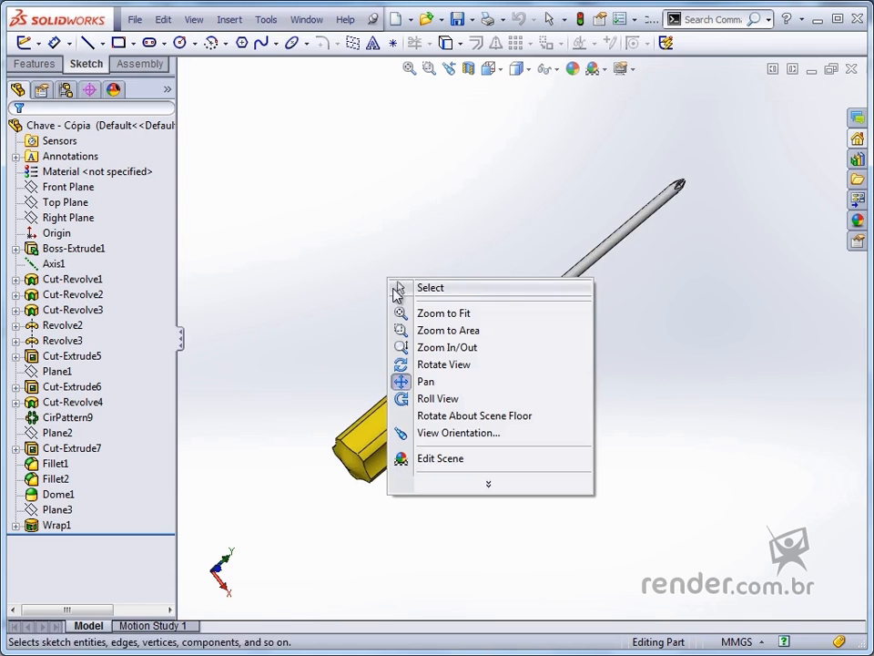
pyautogui.click(427, 364)
pyautogui.moveTo(427, 365); pyautogui.dragTo(412, 285)
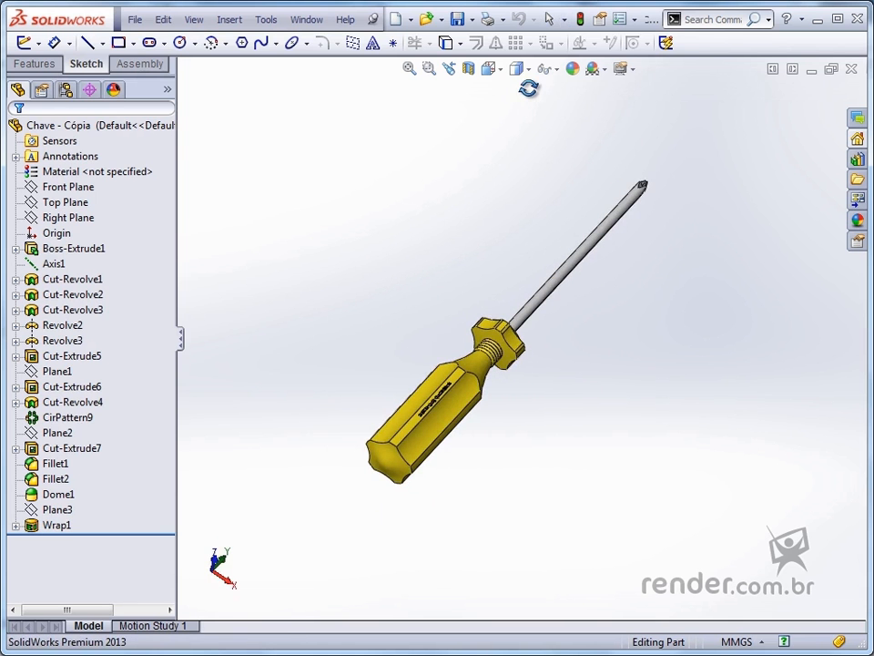
pyautogui.press('Escape')
# Examine the screwdriver's collar and handle with hidden lines visible, and restore the shaded-with-edges display style.
pyautogui.click(529, 71)
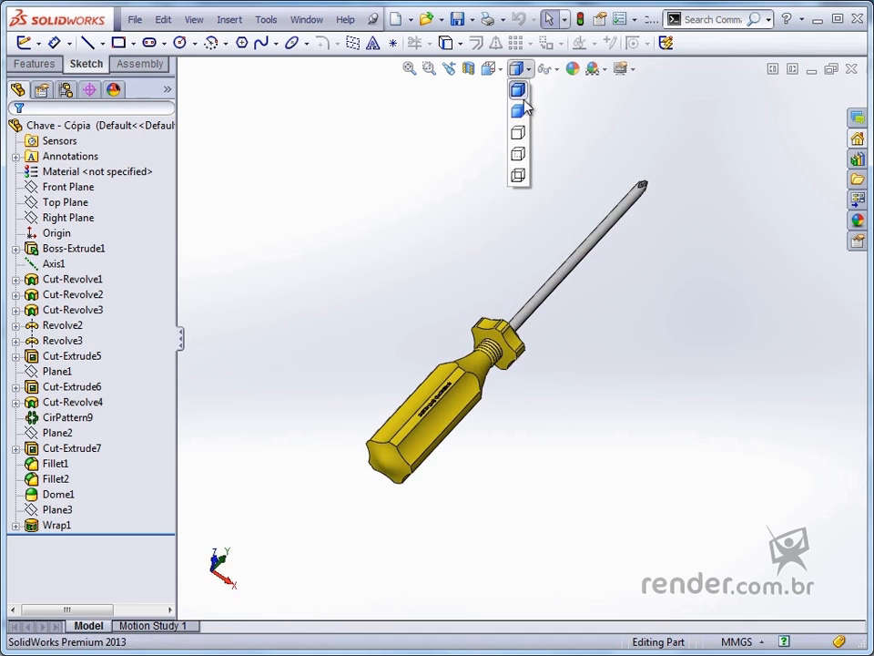
pyautogui.click(519, 153)
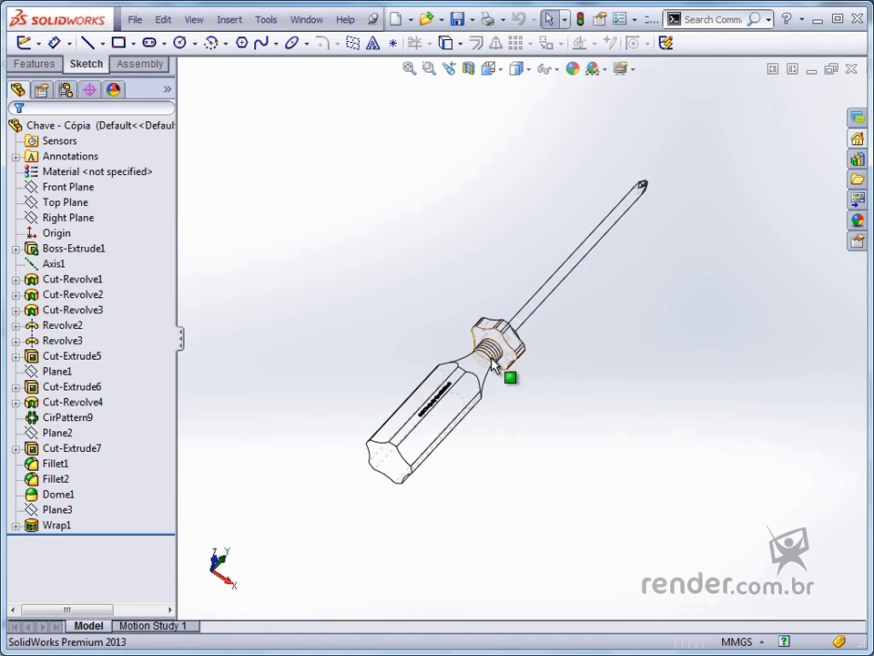
pyautogui.scroll(-3, 496, 371)
pyautogui.scroll(-3, 492, 369)
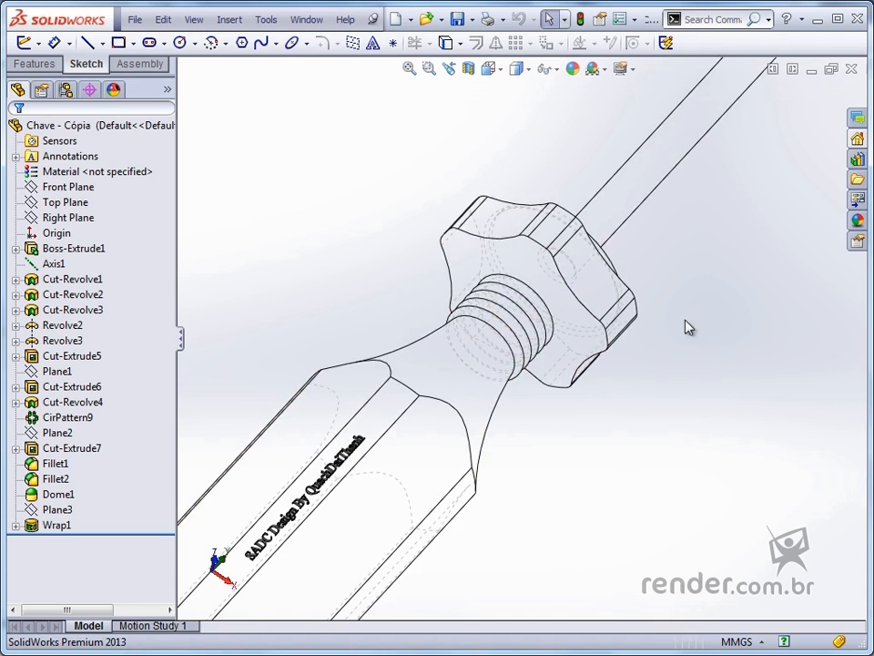
pyautogui.press('f')
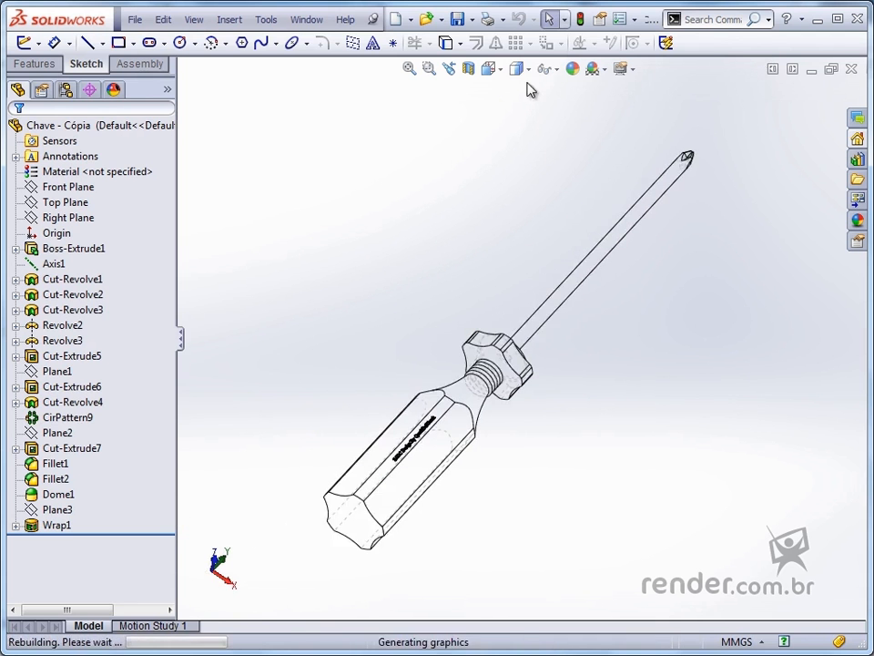
pyautogui.click(529, 70)
pyautogui.click(520, 91)
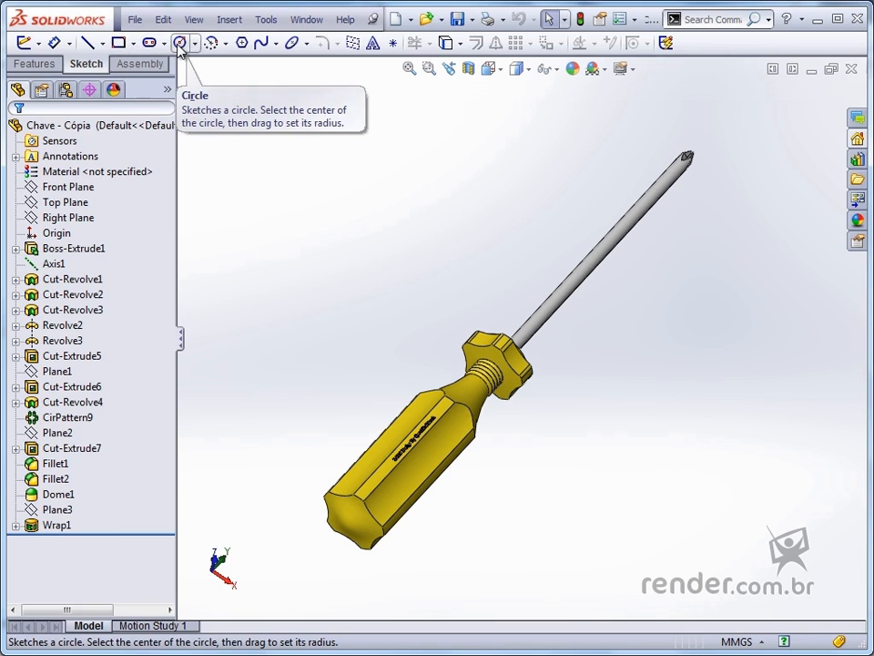
pyautogui.click(35, 63)
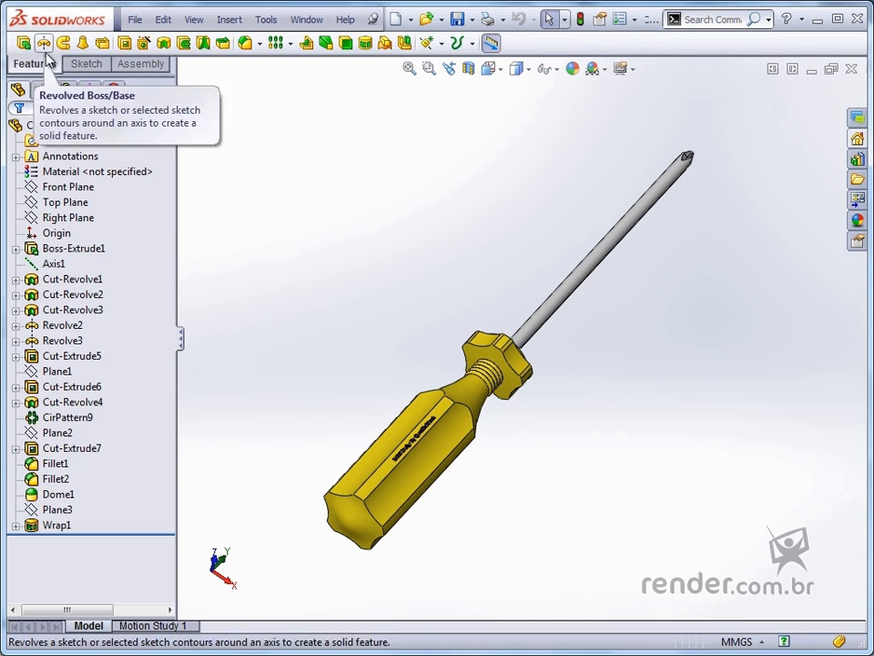
pyautogui.click(25, 45)
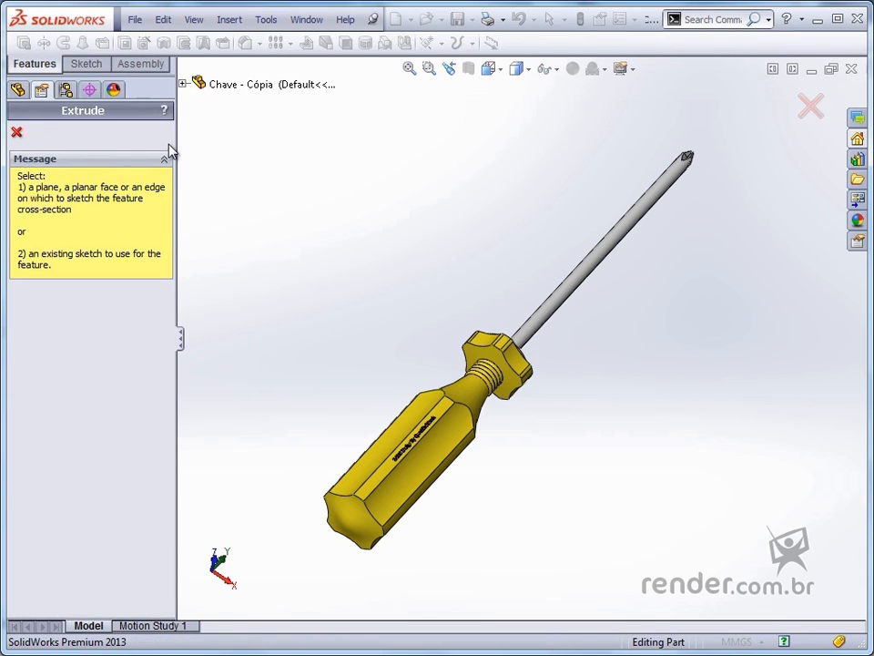
pyautogui.click(17, 132)
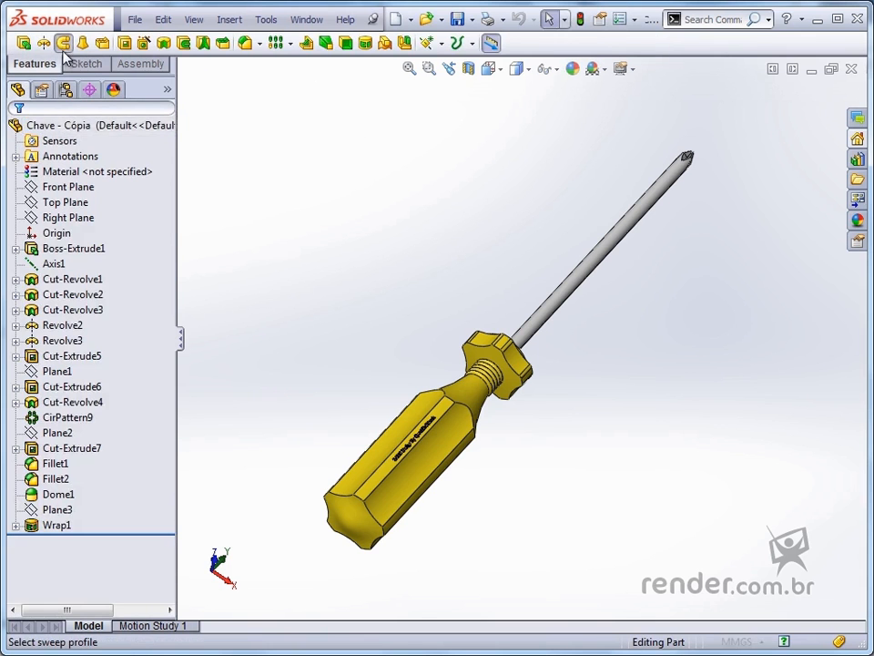
pyautogui.click(62, 43)
pyautogui.click(38, 132)
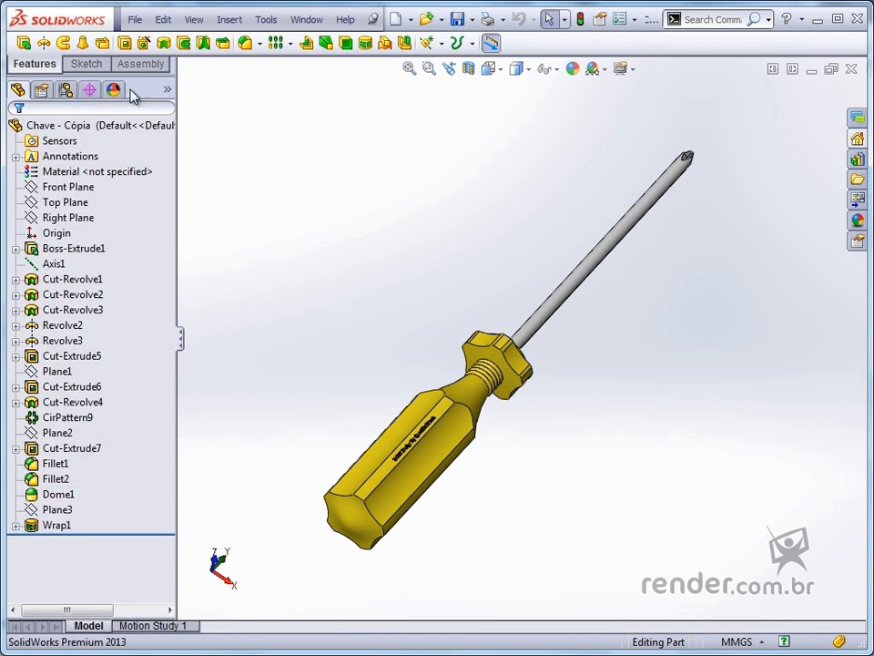
pyautogui.click(88, 65)
pyautogui.click(96, 172)
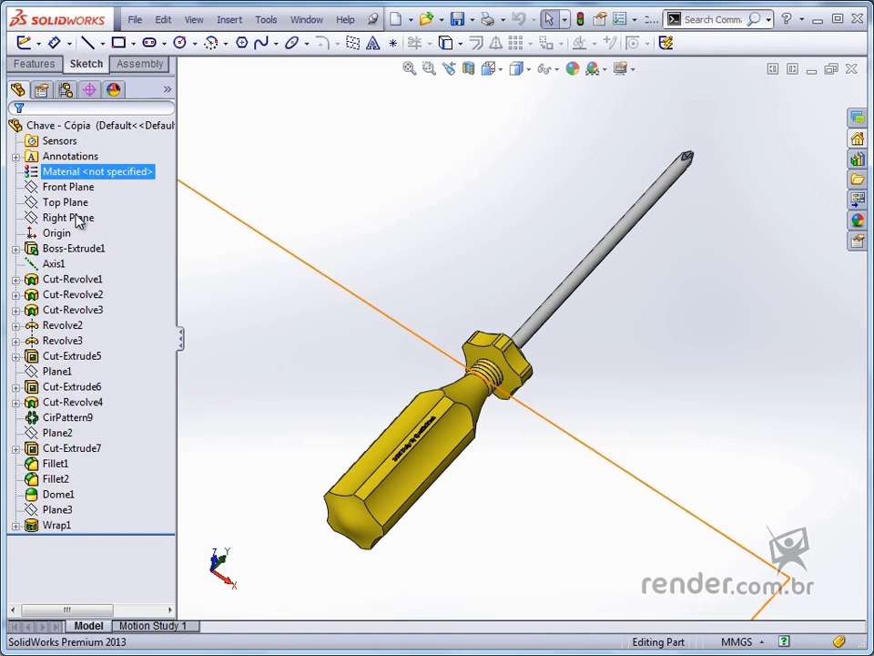
pyautogui.click(77, 219)
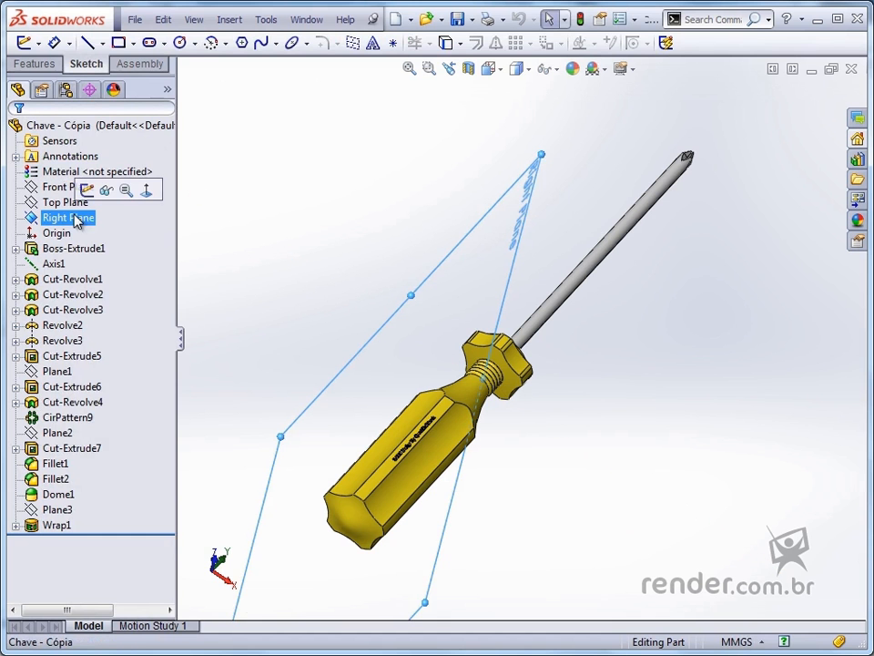
pyautogui.click(24, 46)
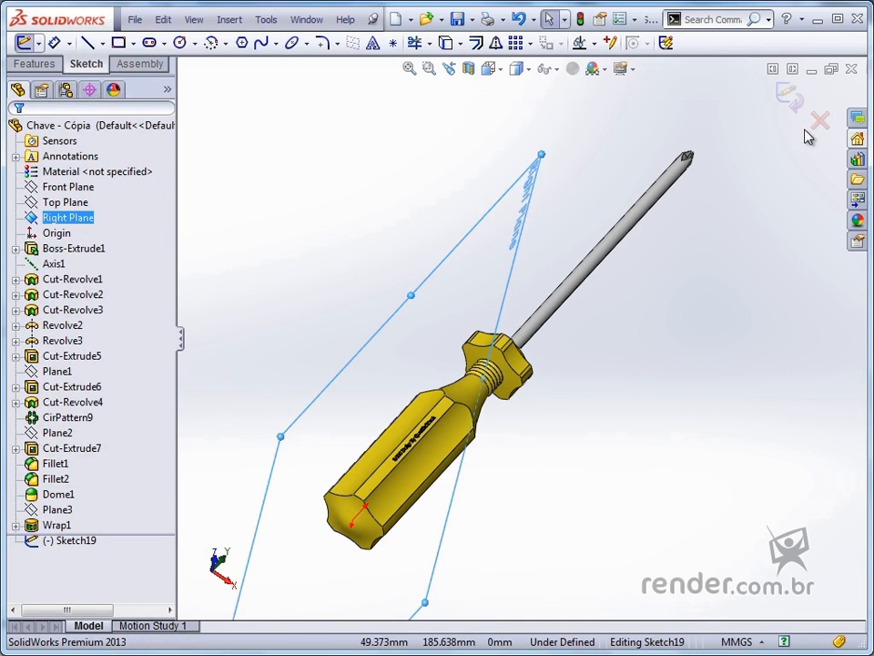
pyautogui.click(820, 121)
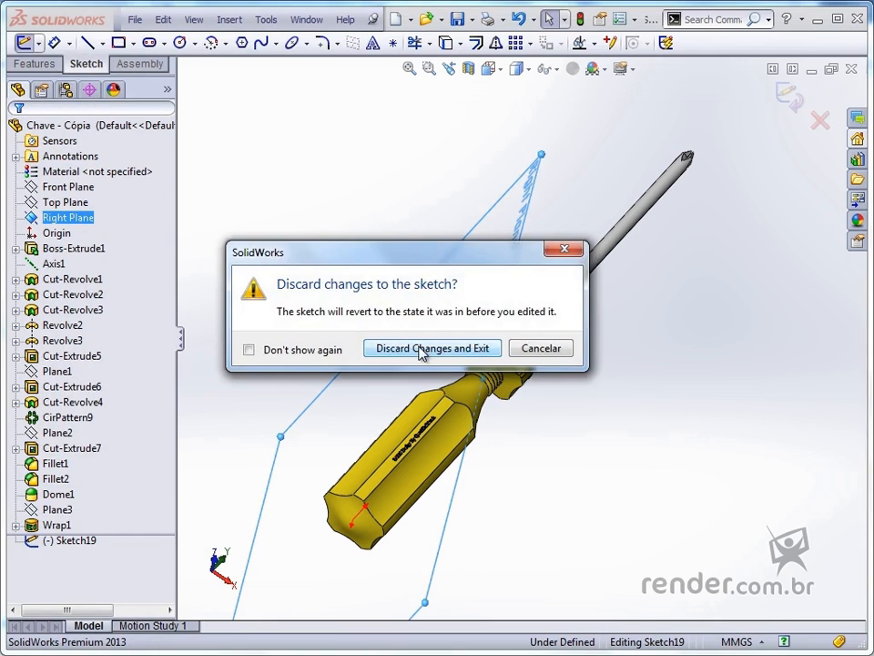
pyautogui.click(414, 346)
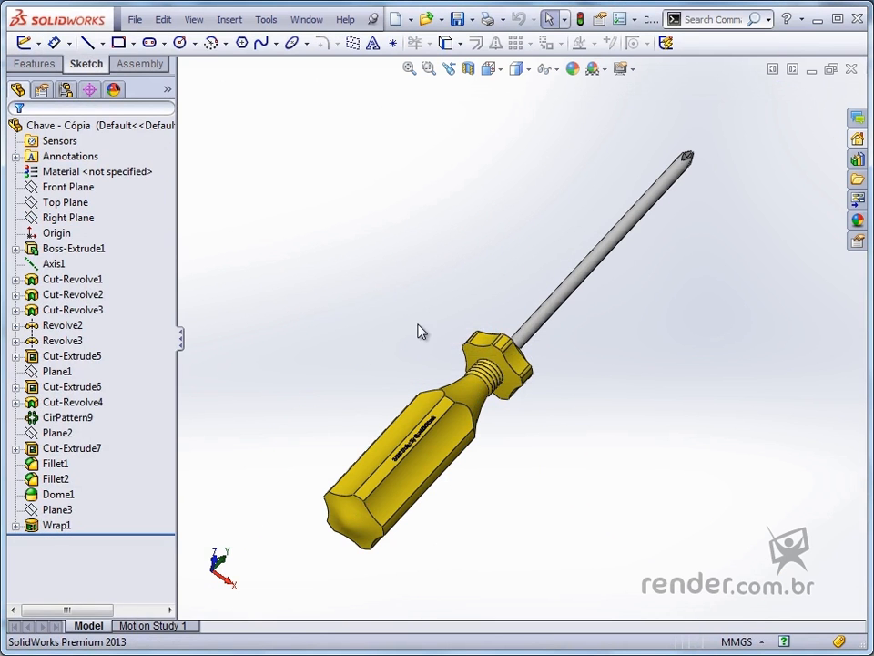
# Edit Sketch1 under Boss-Extrude1, set the handle circle's diameter to 15 mm and exit the sketch.
pyautogui.click(14, 249)
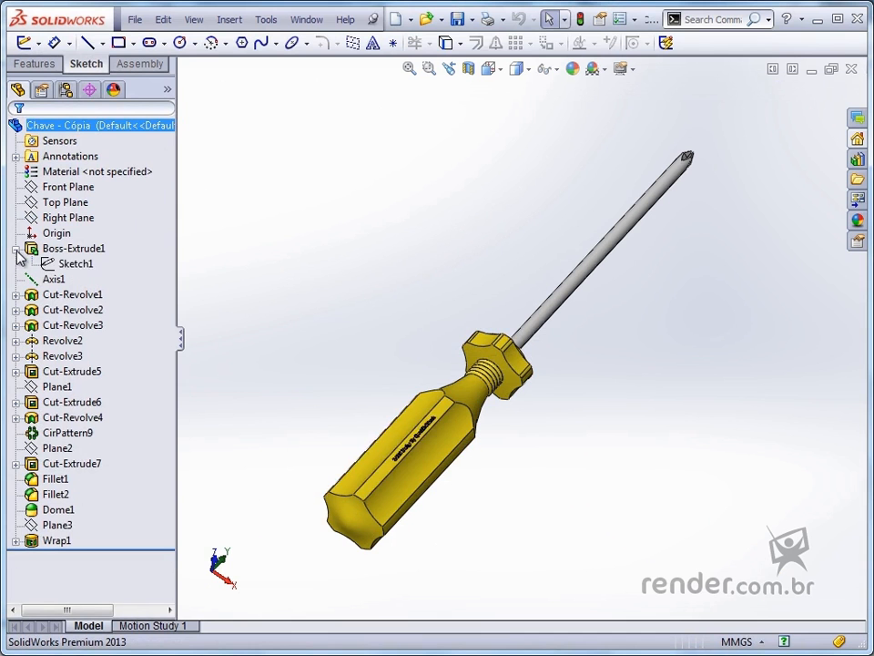
pyautogui.click(71, 264)
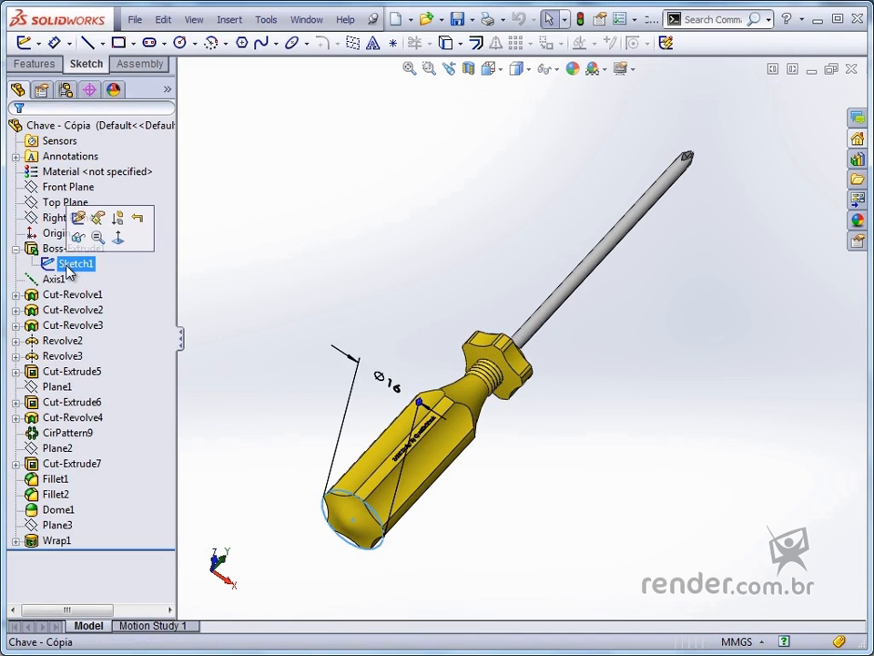
pyautogui.click(78, 220)
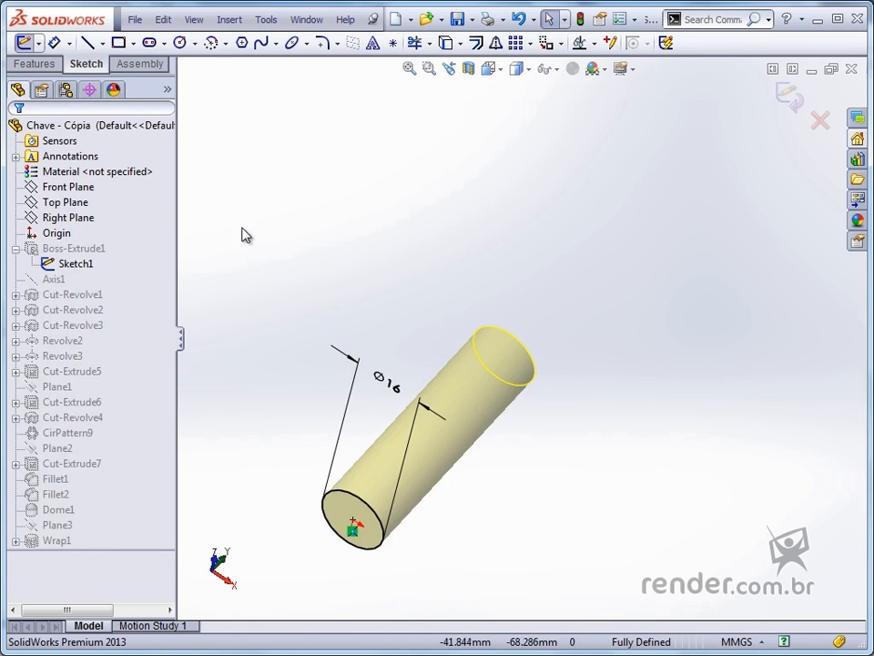
pyautogui.click(502, 71)
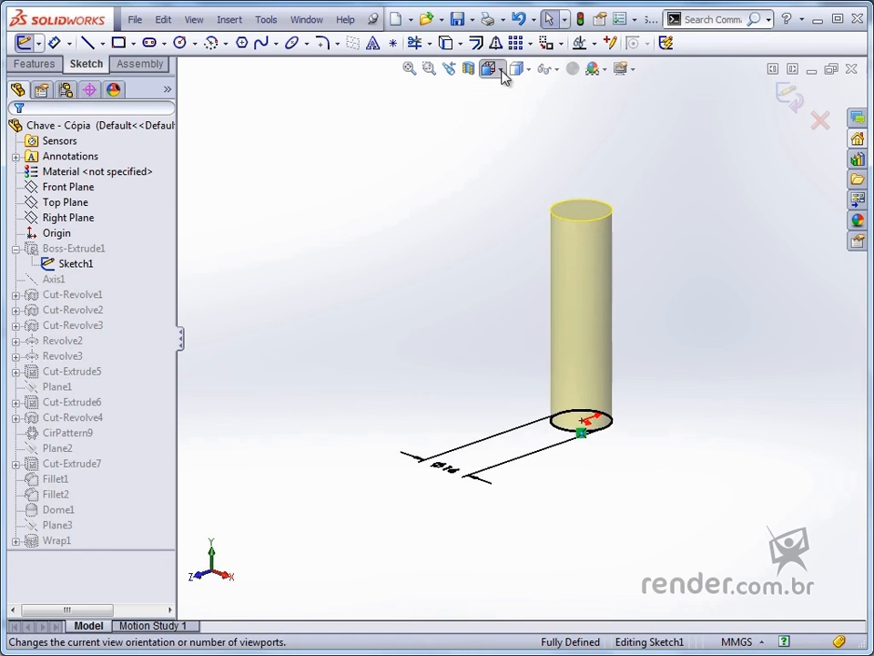
pyautogui.click(547, 171)
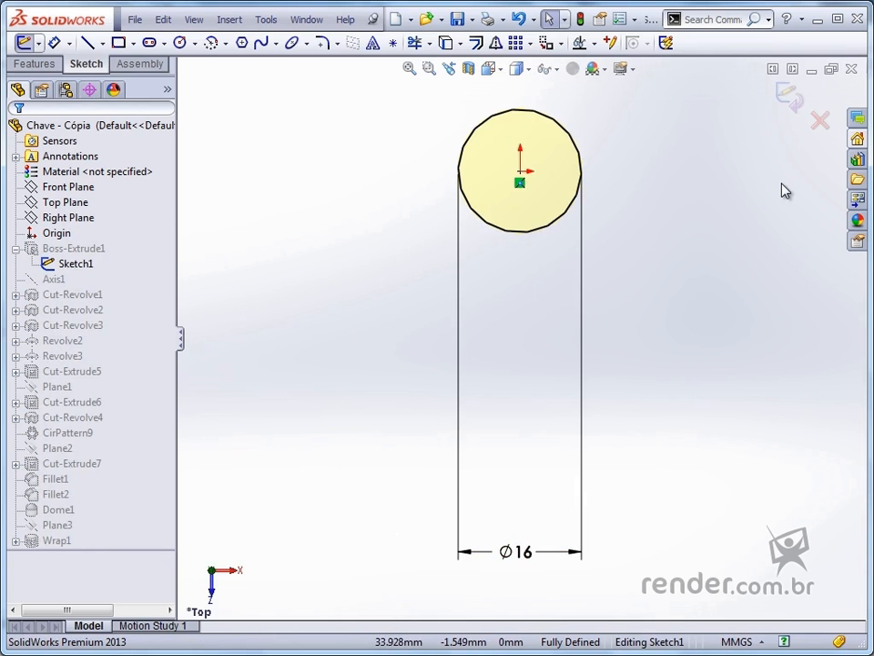
pyautogui.doubleClick(523, 553)
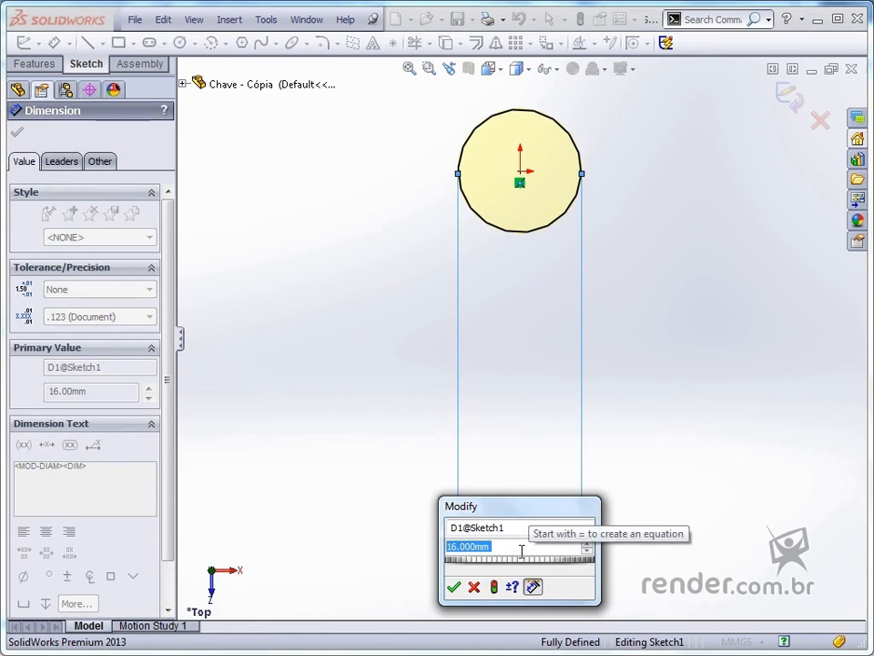
pyautogui.write('15')
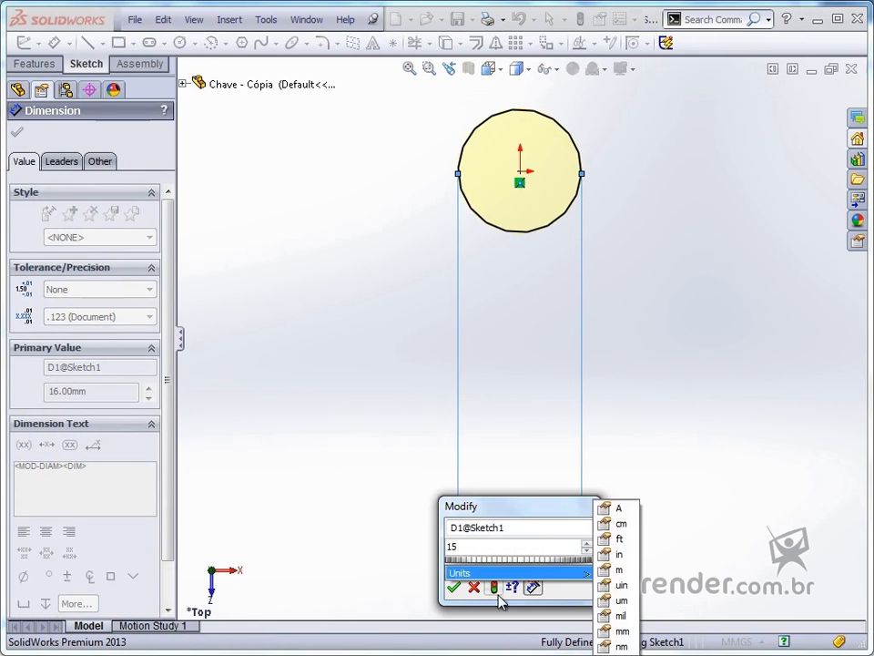
pyautogui.click(452, 588)
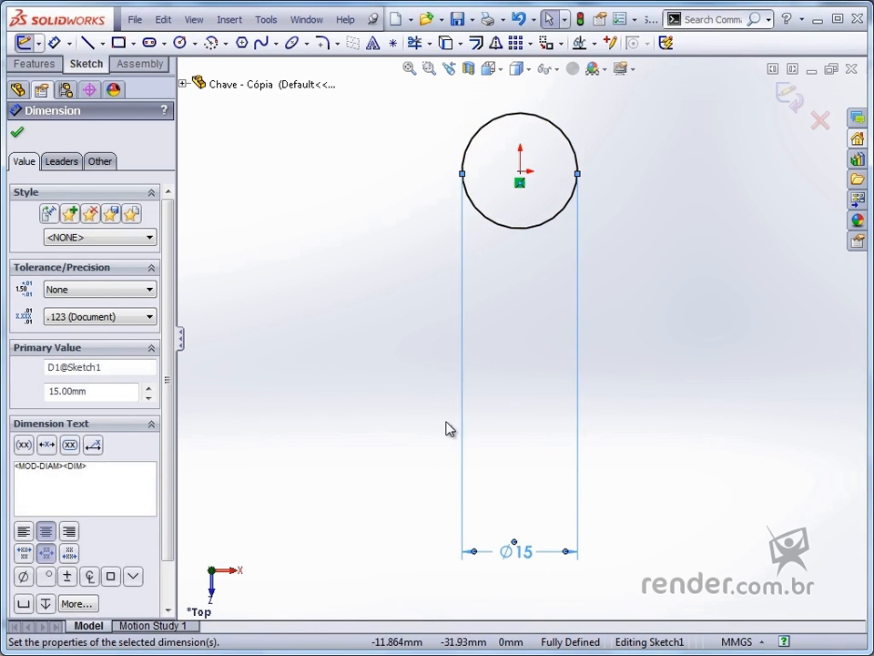
pyautogui.click(17, 133)
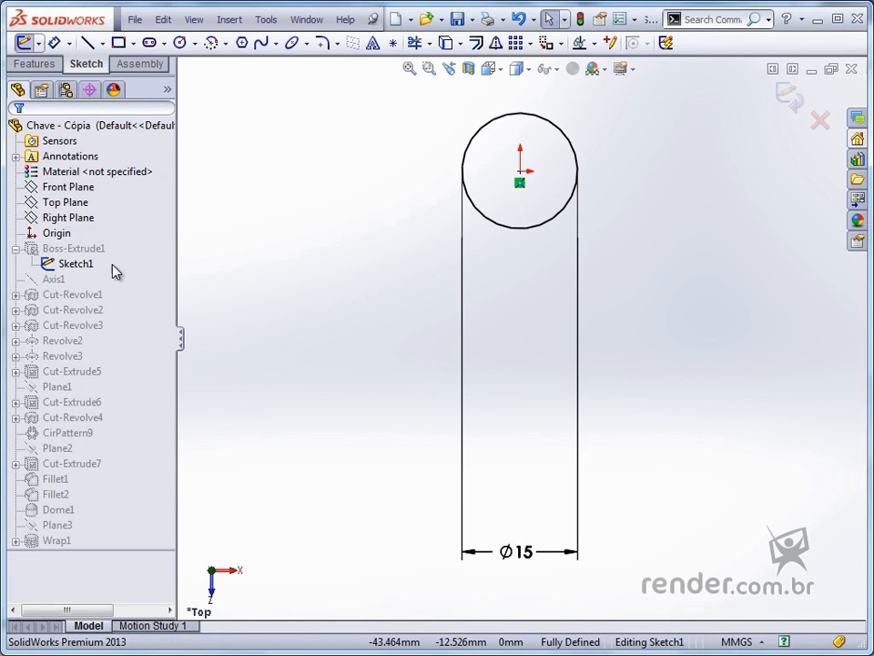
pyautogui.click(788, 96)
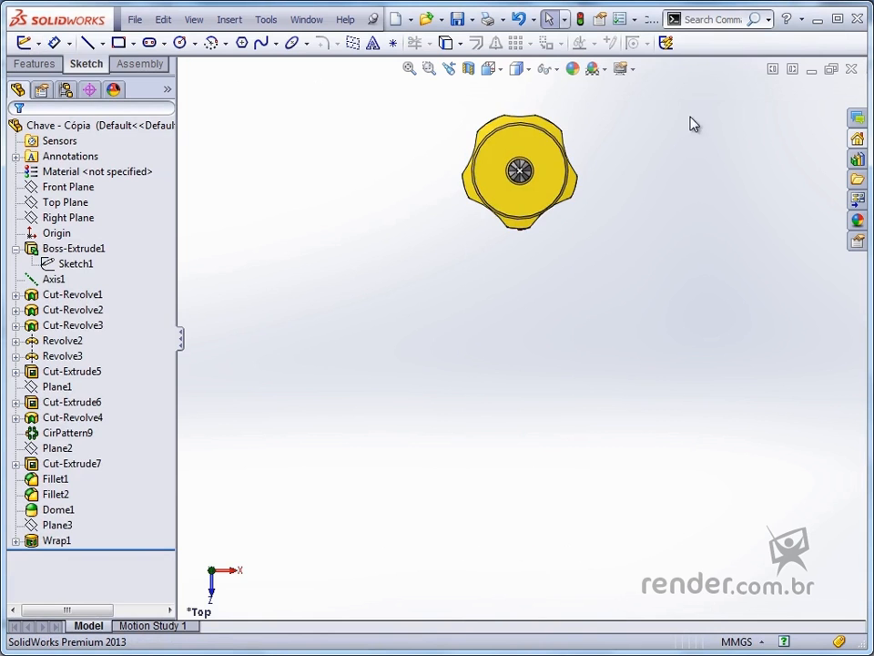
# Edit the Revolve3 shaft feature and set its Direction 1 revolve angle to 270 degrees.
pyautogui.moveTo(691, 125); pyautogui.dragTo(619, 213, button='middle')
pyautogui.press('f')
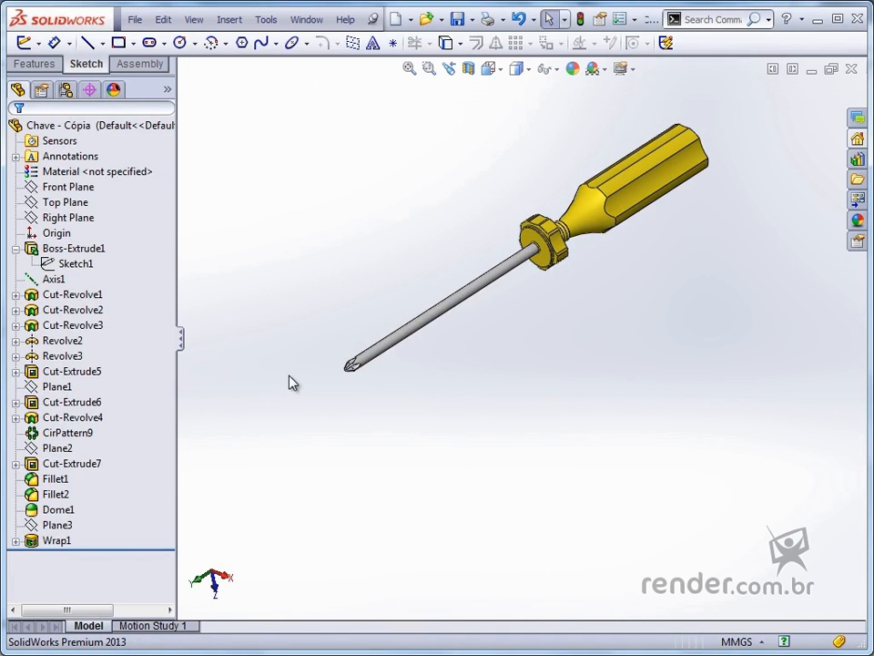
pyautogui.click(57, 356)
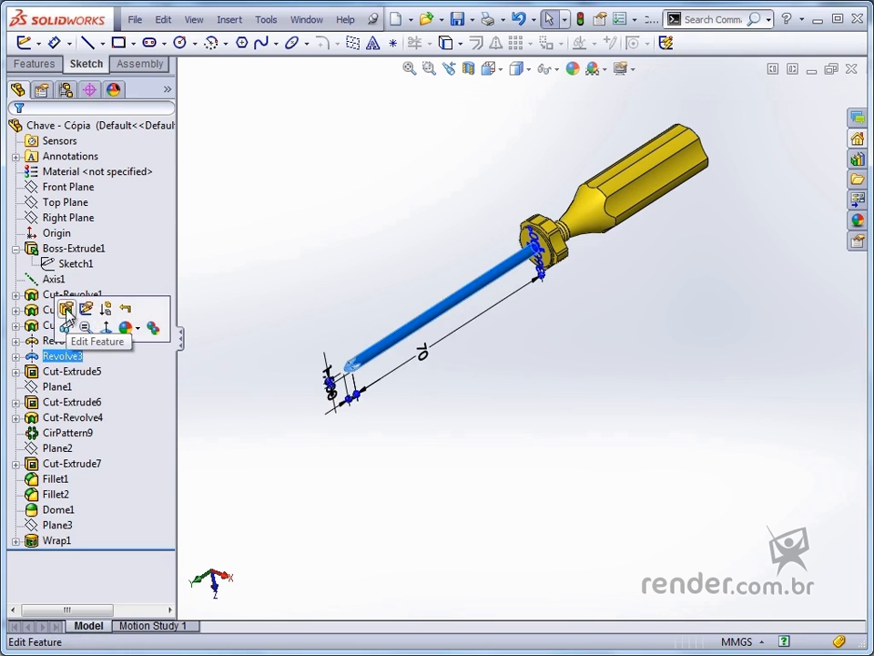
pyautogui.click(66, 312)
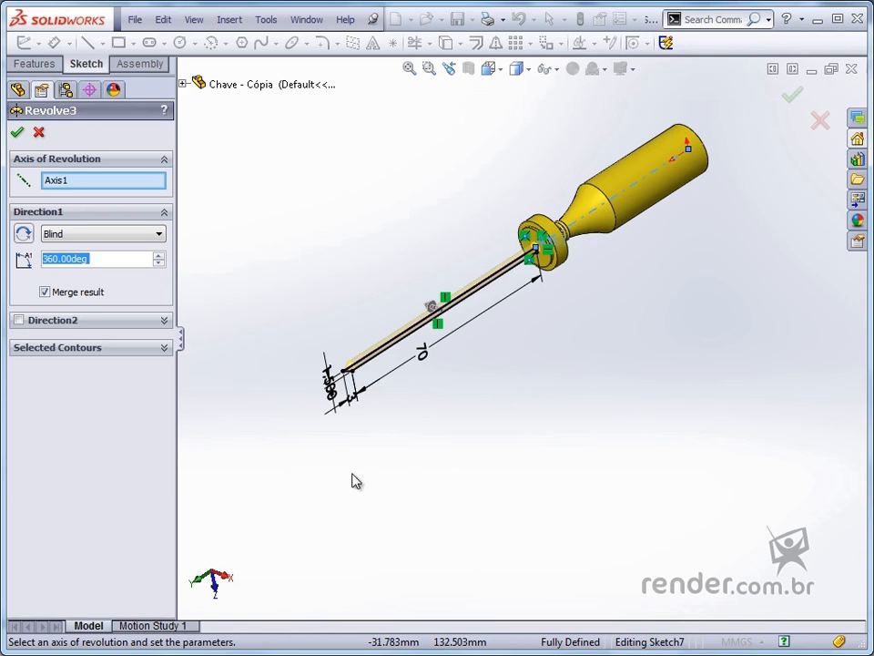
pyautogui.moveTo(119, 262); pyautogui.dragTo(62, 258)
pyautogui.doubleClick(62, 258)
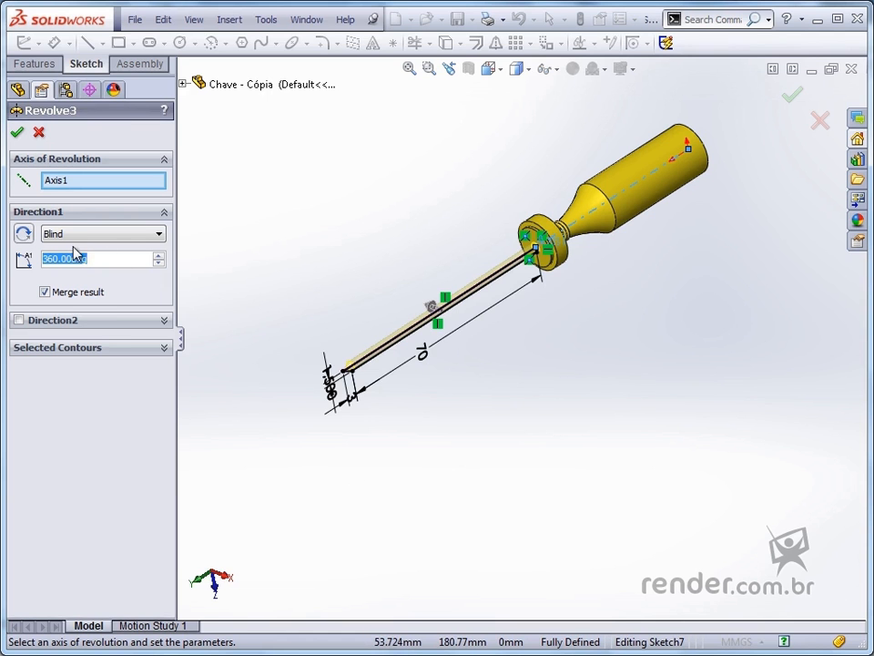
pyautogui.write('270')
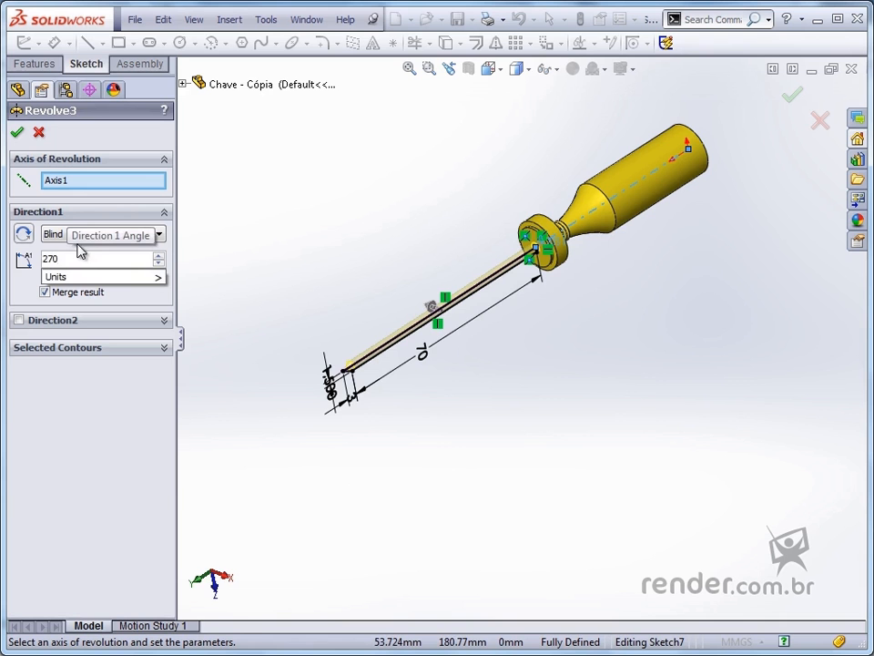
pyautogui.click(17, 133)
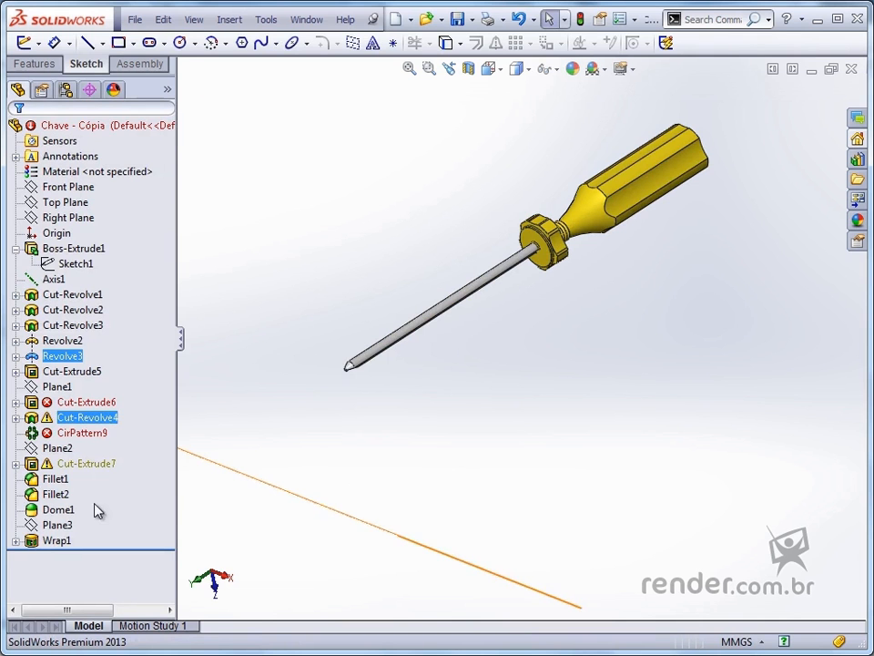
# Rebuild the part, choosing to continue and ignore the Cut-Extrude6 error.
pyautogui.click(259, 405)
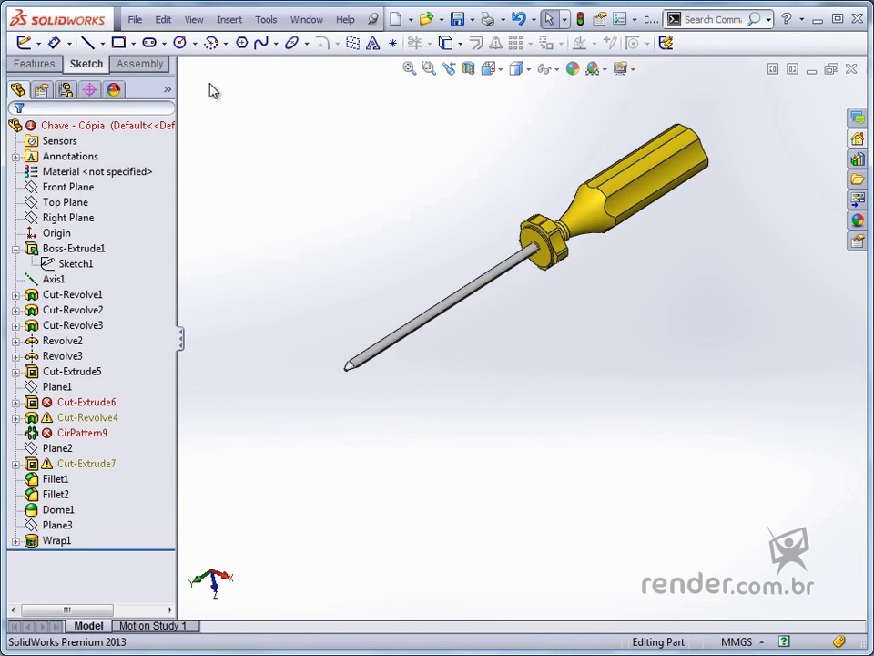
pyautogui.click(164, 20)
pyautogui.click(472, 178)
pyautogui.hotkey('ctrl', 'b')
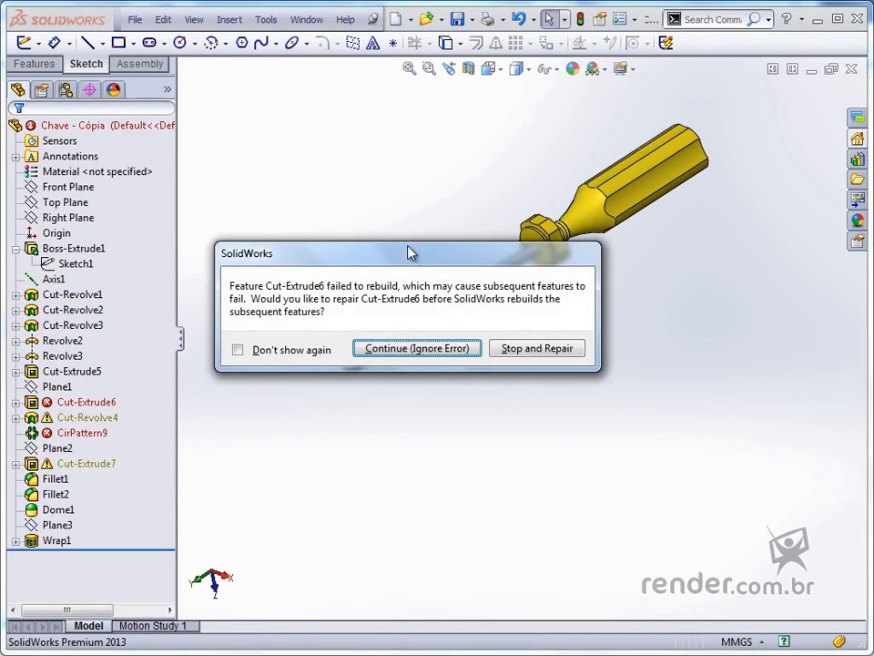
pyautogui.click(436, 359)
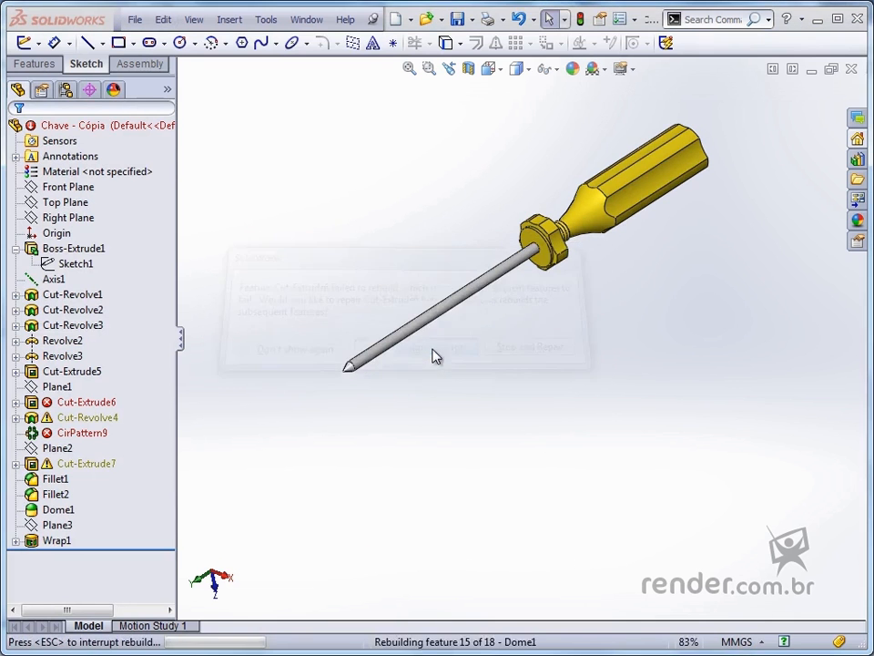
# Rename the Revolve3 shaft feature as Chave.
pyautogui.click(548, 154)
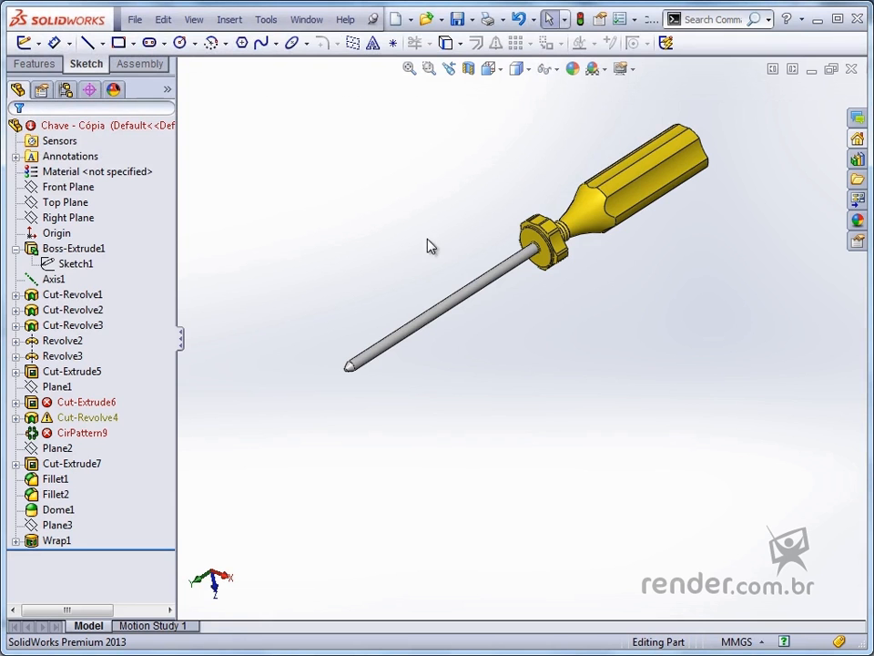
pyautogui.click(58, 356)
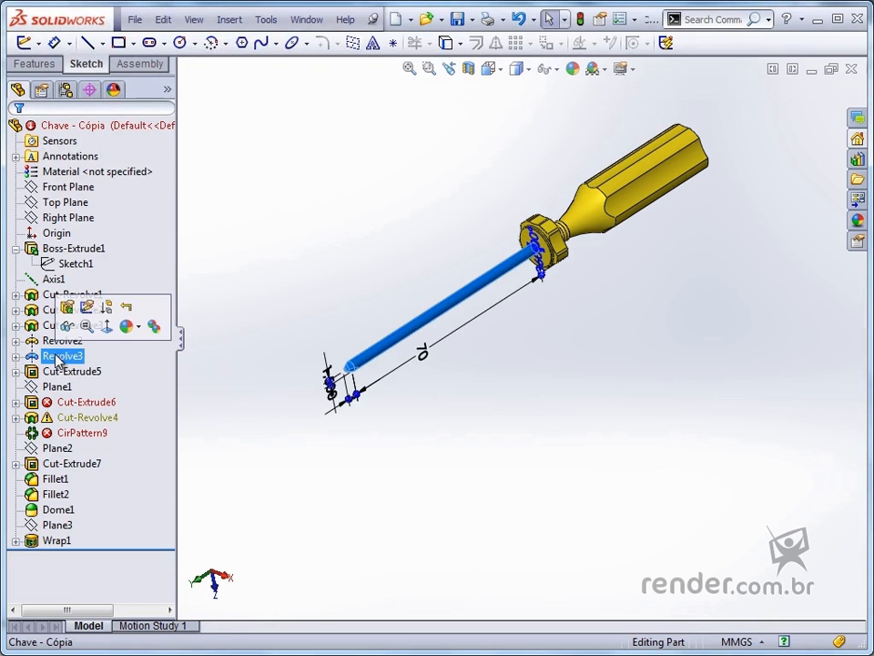
pyautogui.click(58, 356)
pyautogui.write('Chave')
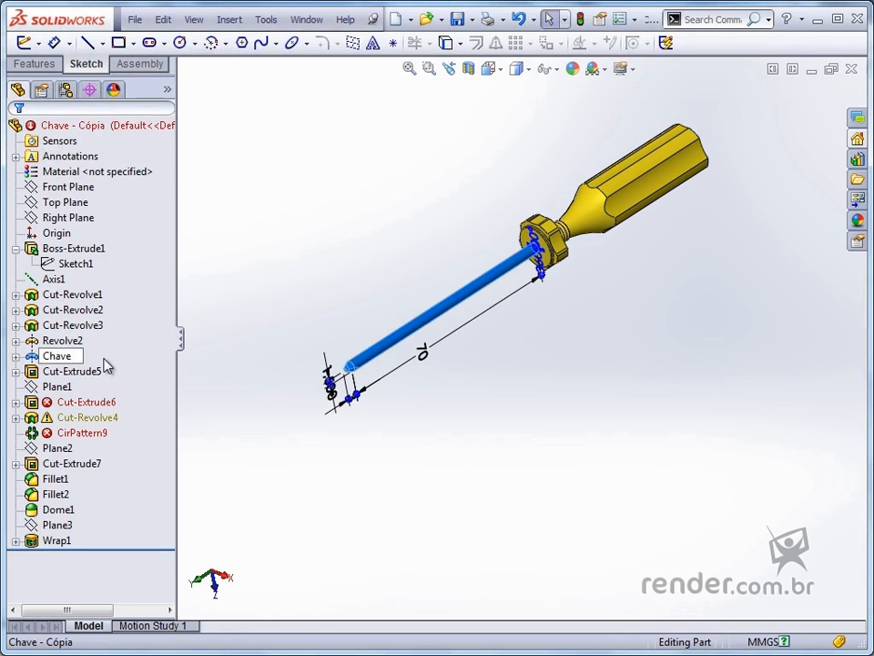
pyautogui.press('Return')
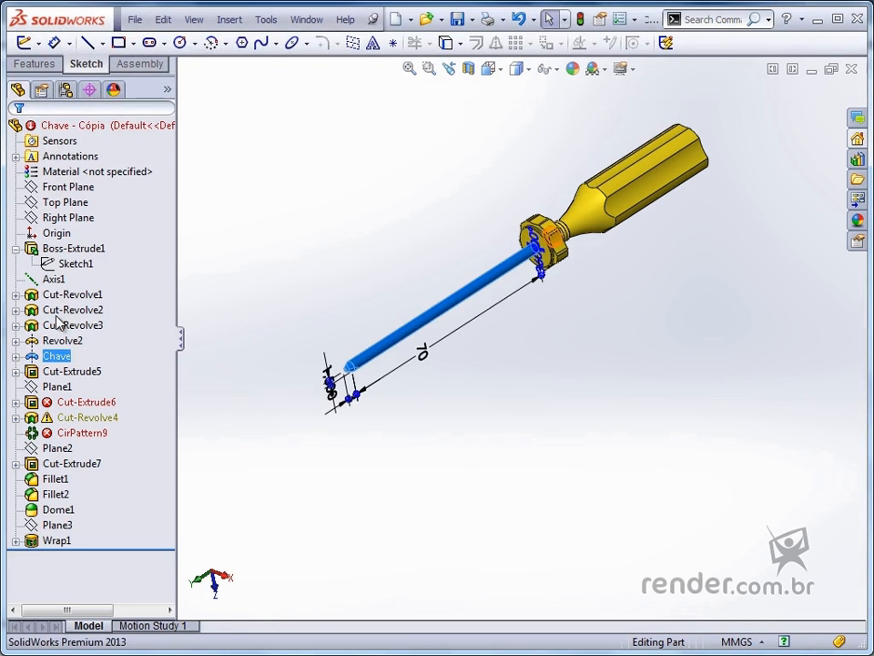
# Rename Sketch1 under Boss-Extrude1 as Esboço1 and clear the selection.
pyautogui.click(71, 264)
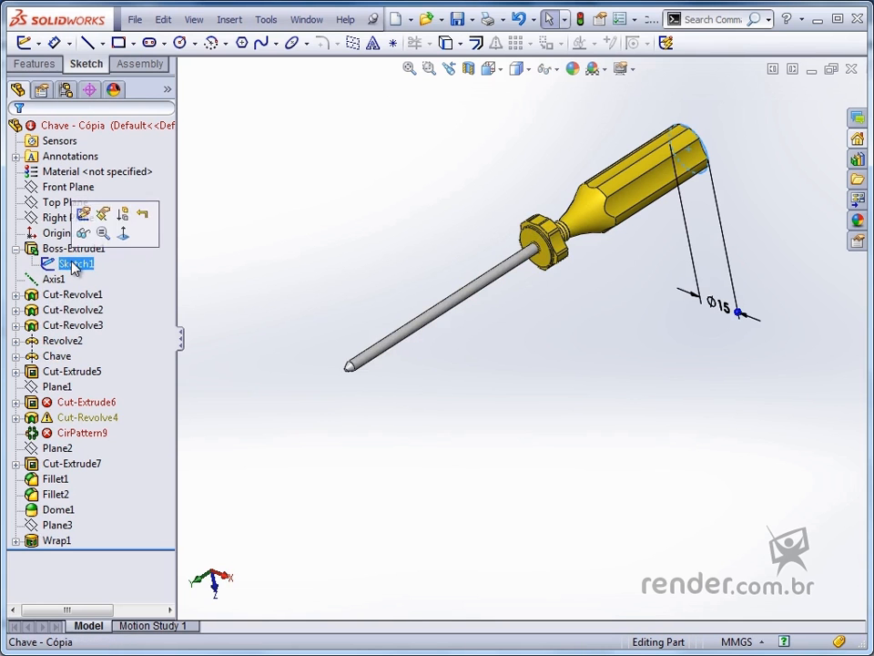
pyautogui.click(73, 263)
pyautogui.write('Esb')
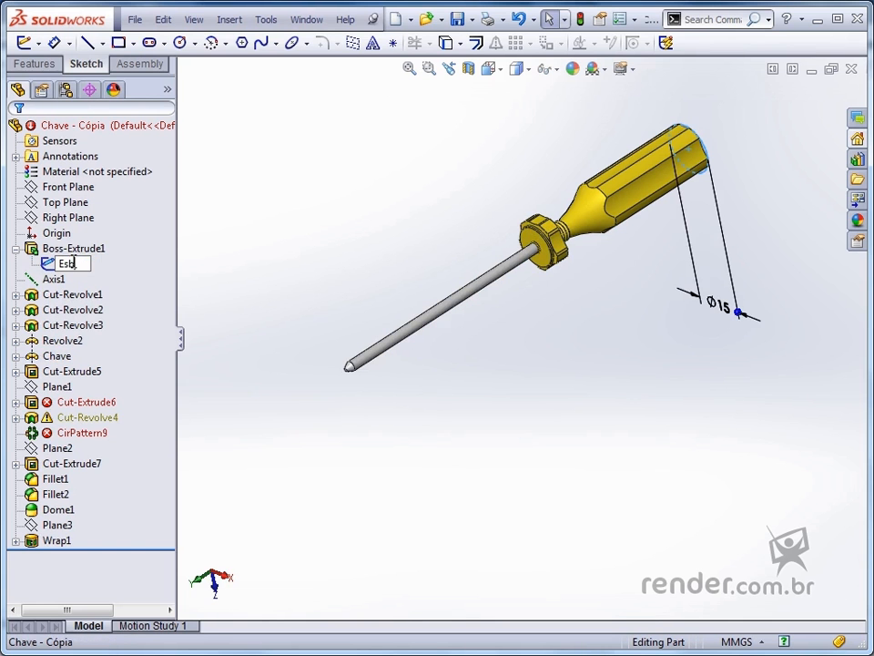
pyautogui.write('oço1')
pyautogui.press('Return')
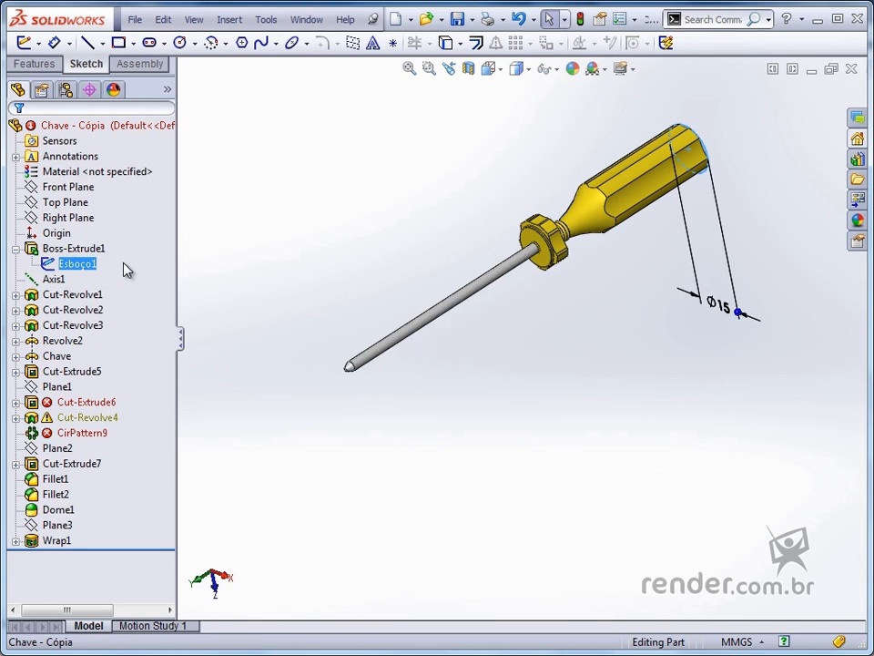
pyautogui.press('Escape')
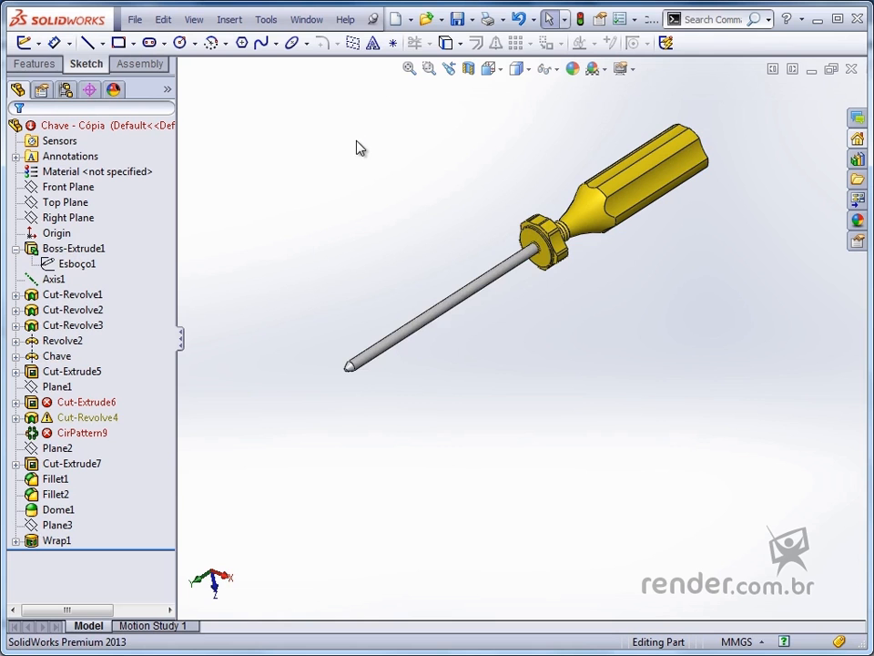
# Show Quick Tips, move its window clear of the feature tree and follow its hint for creating more features.
pyautogui.click(345, 19)
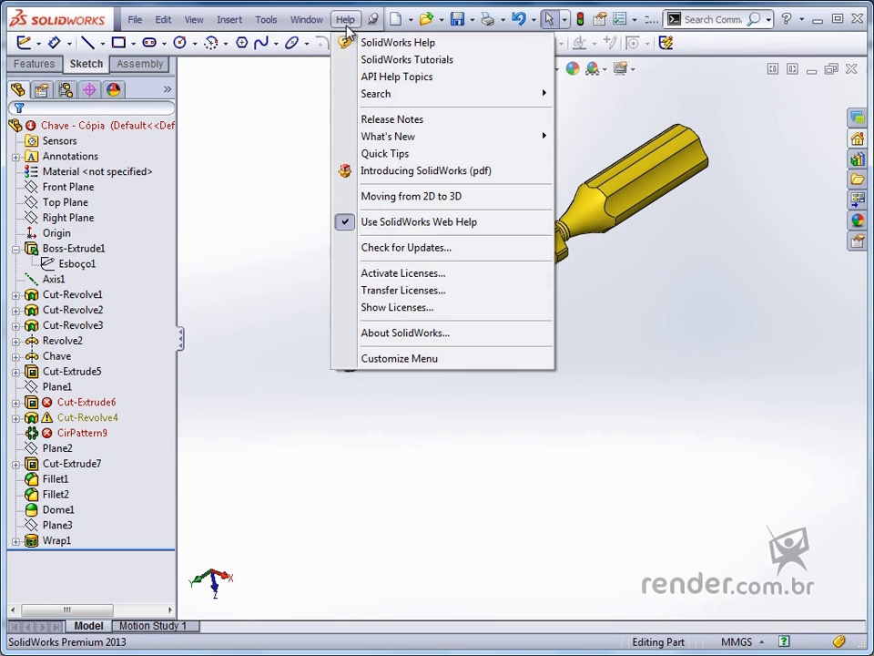
pyautogui.click(455, 158)
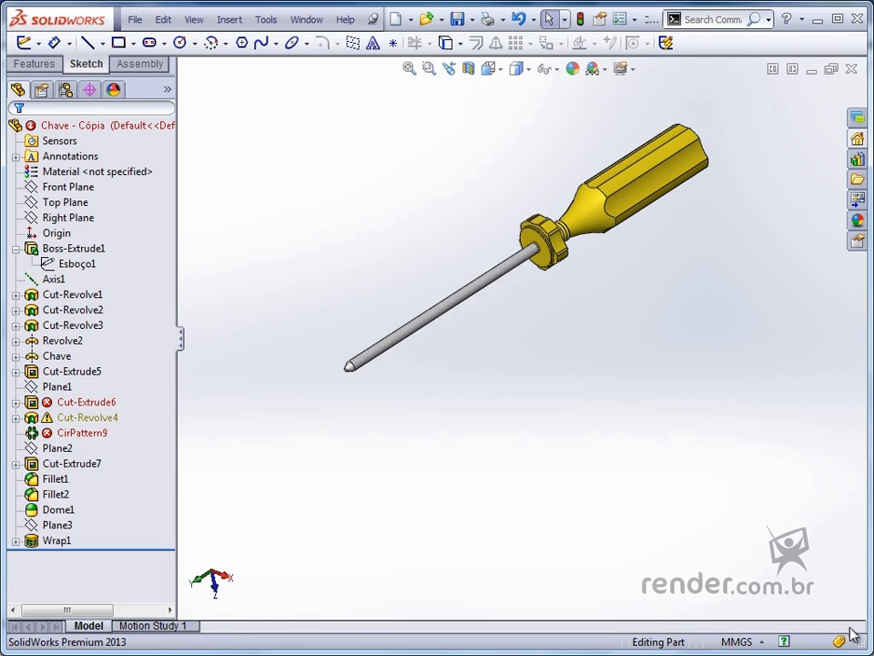
pyautogui.click(788, 645)
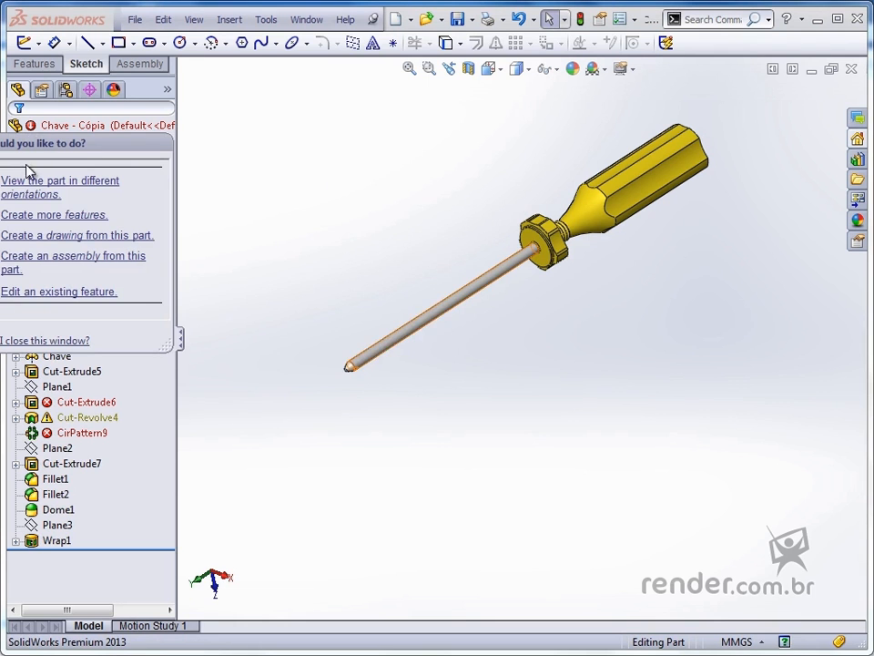
pyautogui.moveTo(64, 142); pyautogui.dragTo(314, 122)
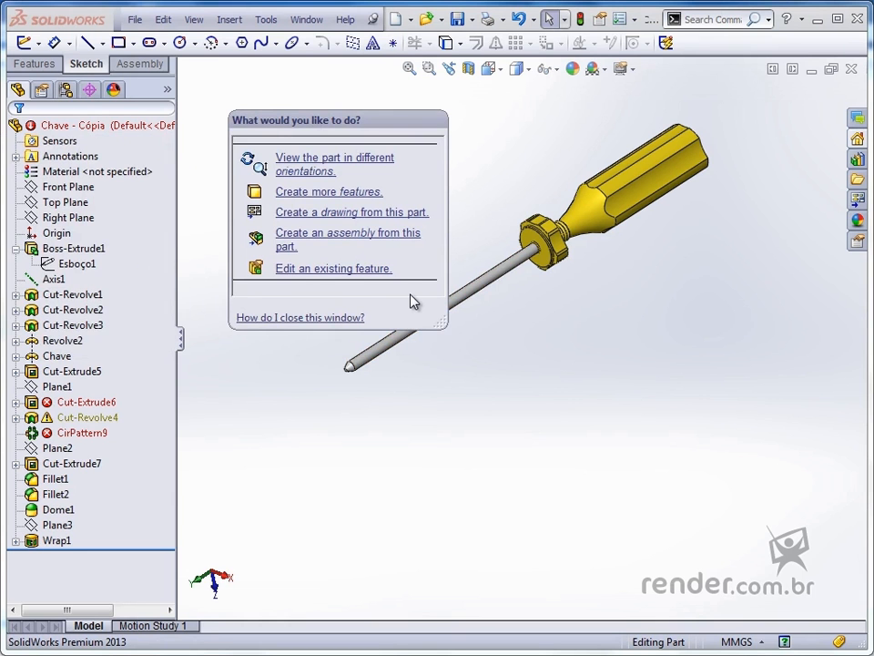
pyautogui.click(322, 193)
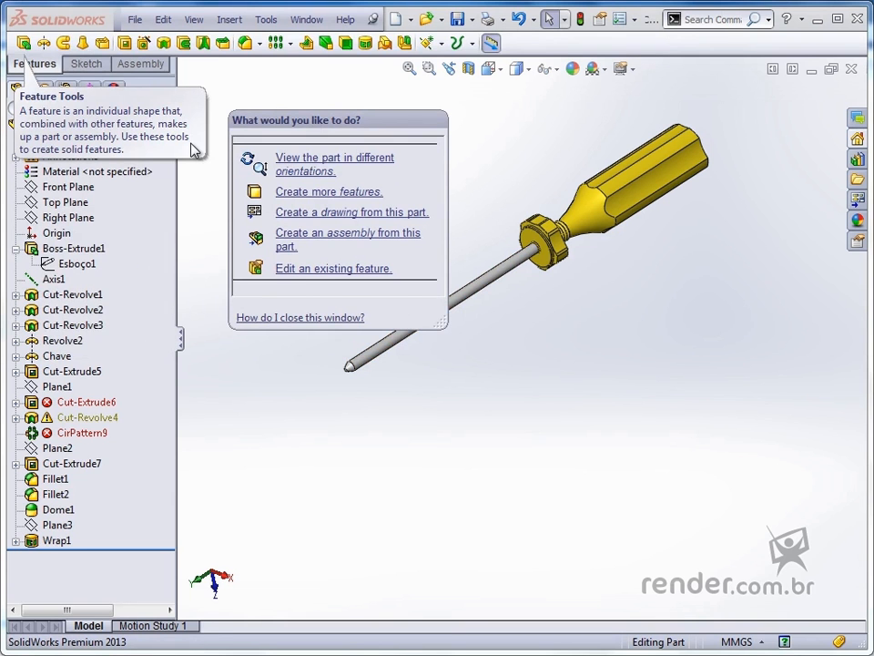
# Start an Extruded Cut with a new sketch on the Right Plane and view the Quick Tips hint for sketch tools.
pyautogui.click(128, 51)
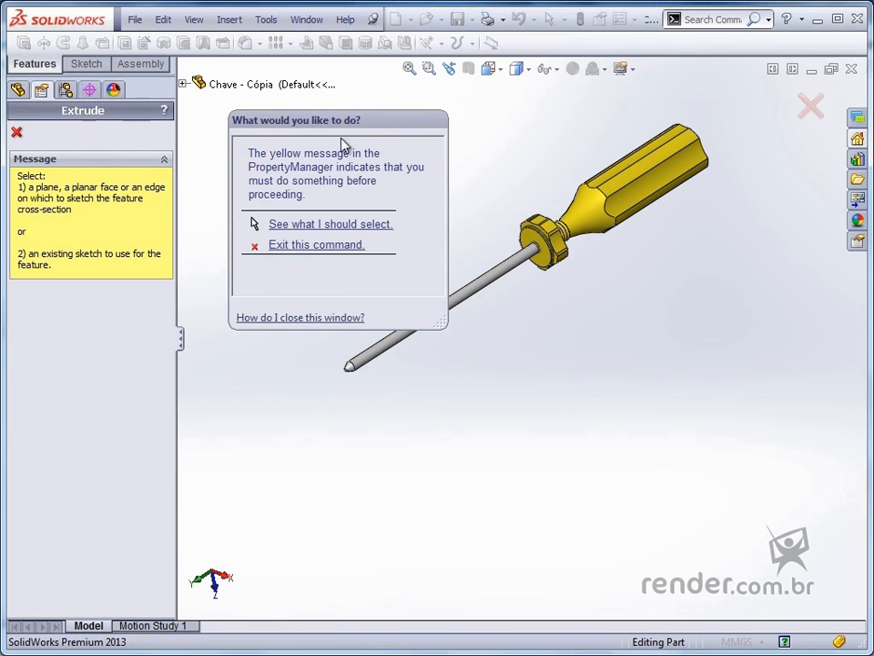
pyautogui.click(183, 84)
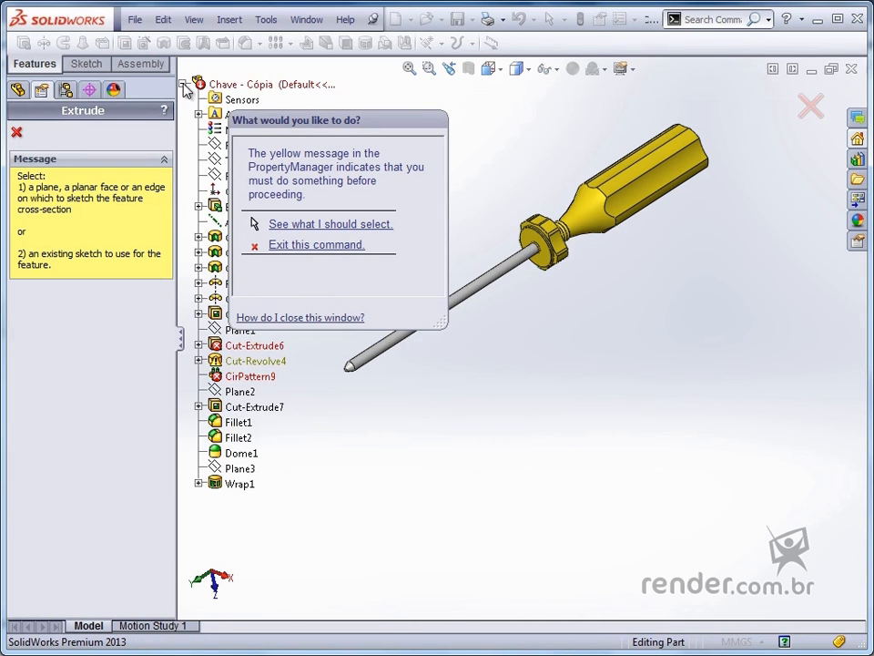
pyautogui.click(226, 178)
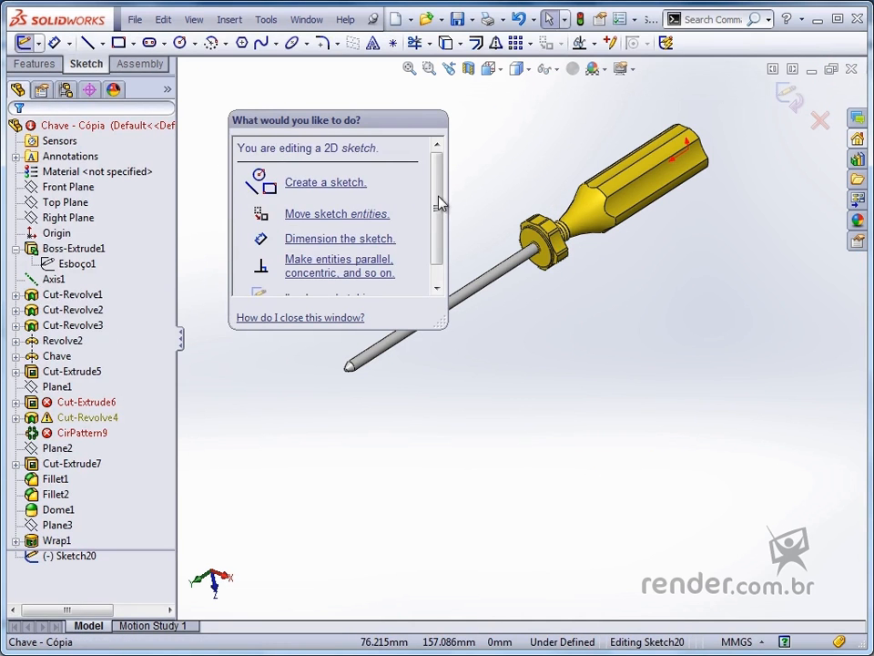
pyautogui.scroll(-1, 423, 219)
pyautogui.moveTo(315, 164)
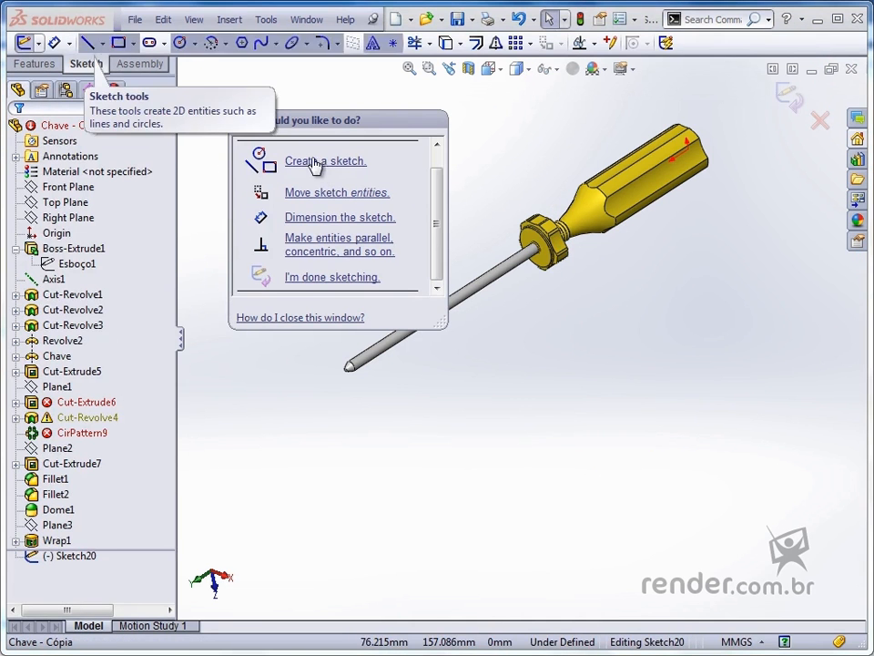
# In the Right view, sketch a circle on the handle, move it to the tapered neck and shrink it to about 1.65 mm radius.
pyautogui.click(180, 43)
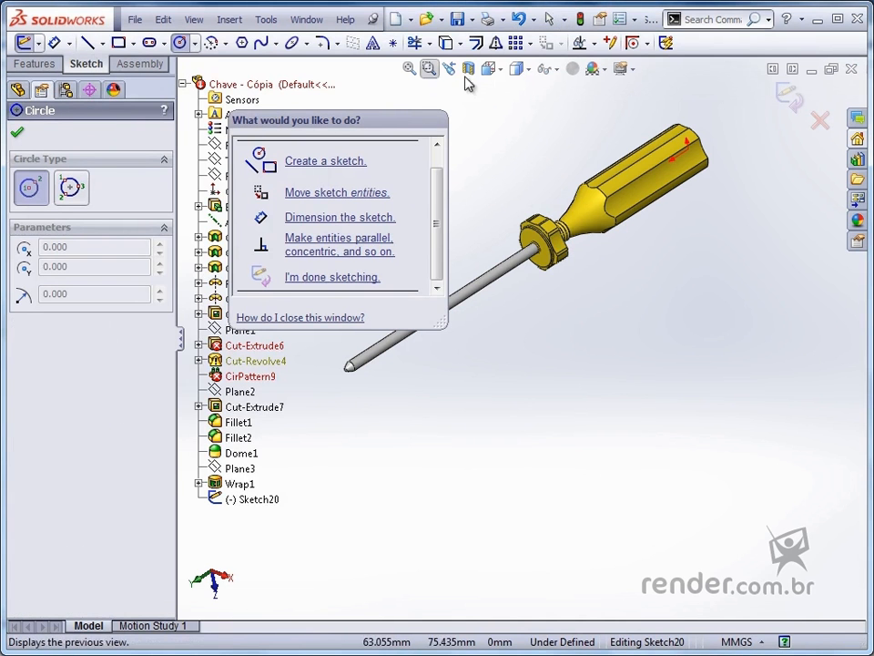
pyautogui.click(504, 80)
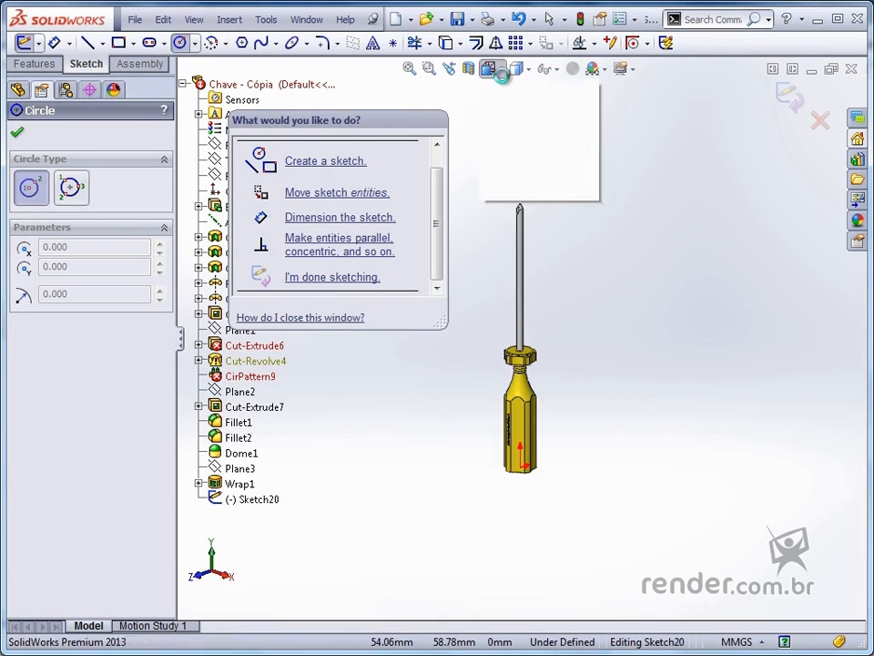
pyautogui.click(579, 148)
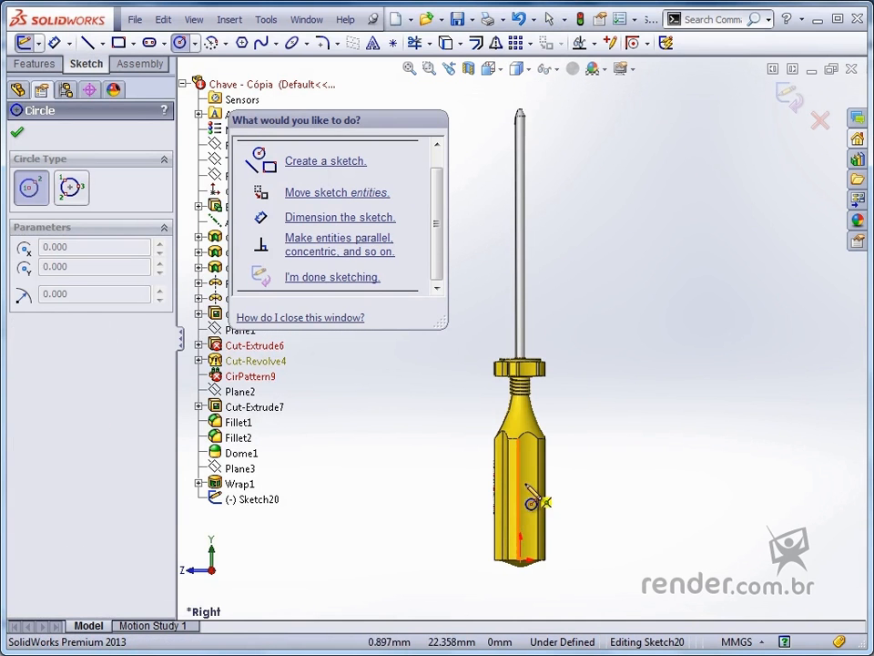
pyautogui.click(535, 506)
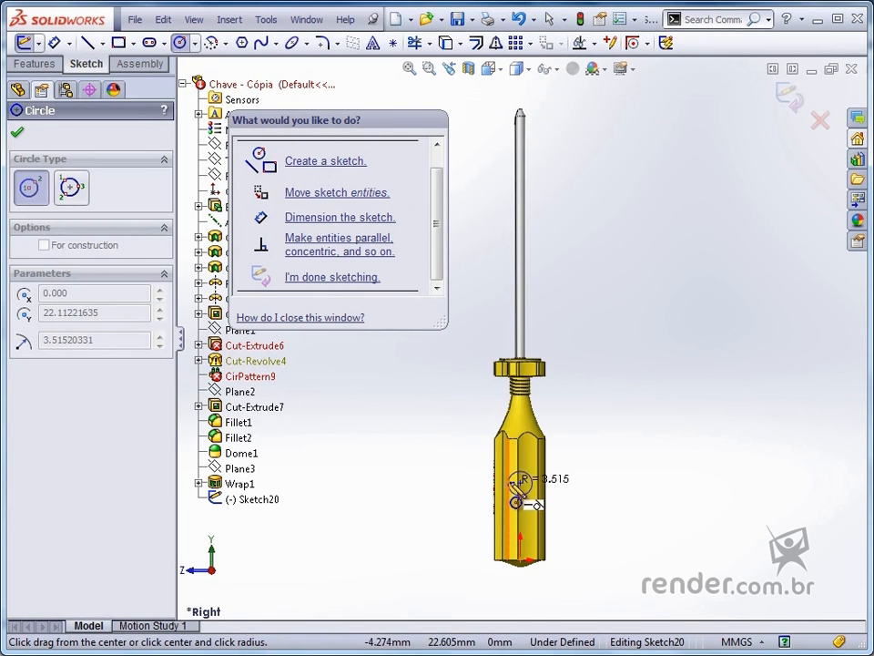
pyautogui.click(468, 476)
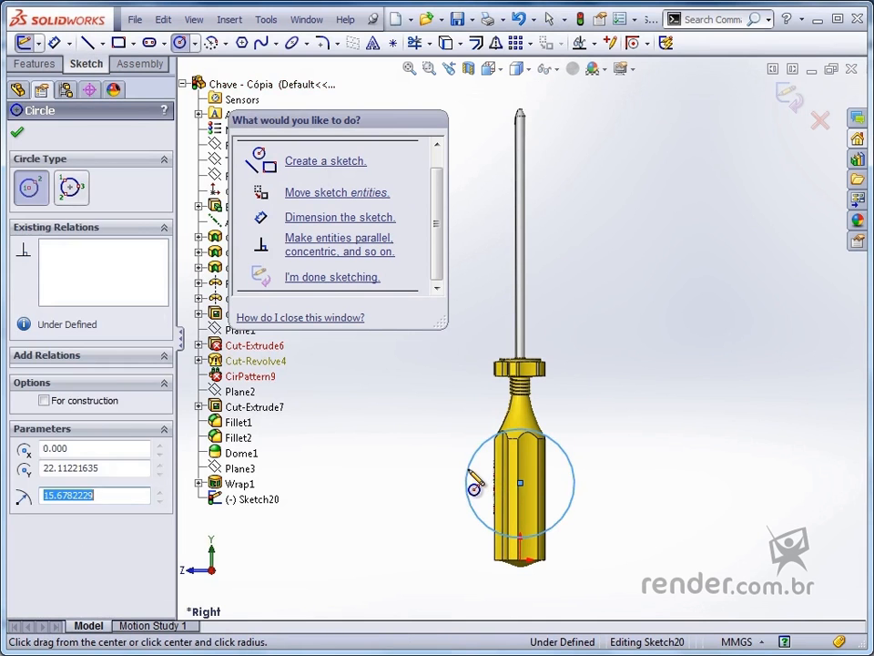
pyautogui.press('Escape')
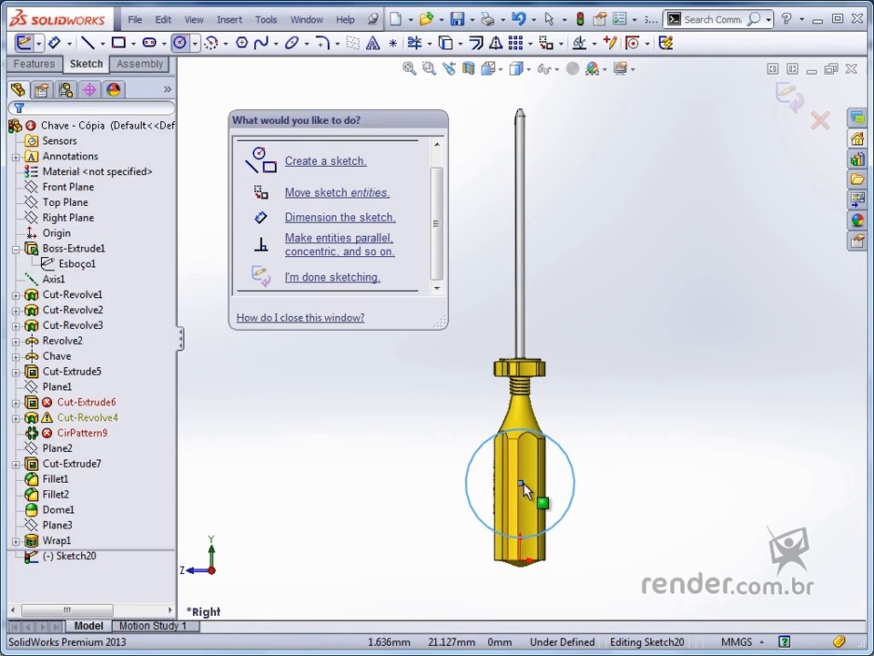
pyautogui.moveTo(520, 483); pyautogui.dragTo(525, 417)
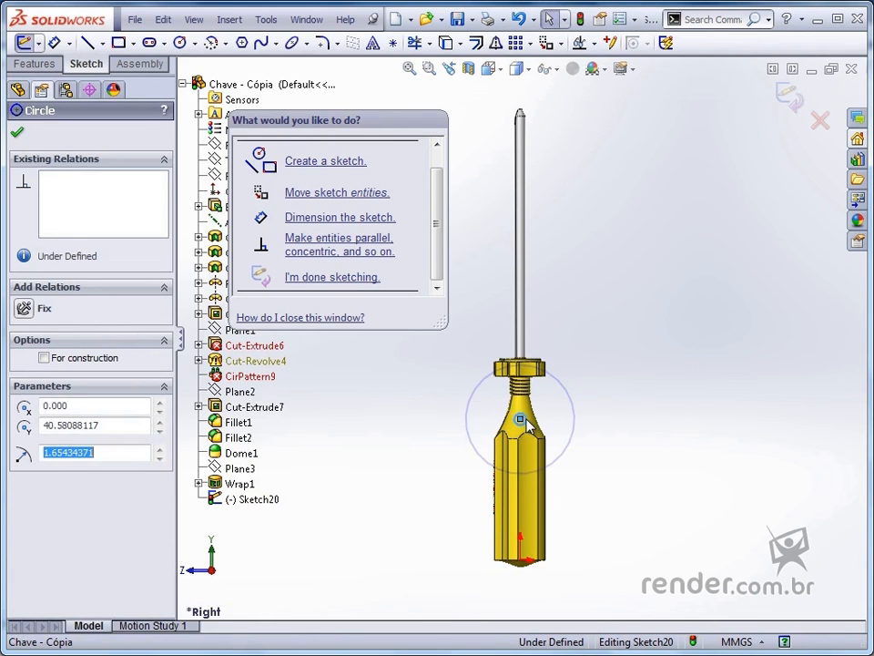
# Exit the sketch and cut the circle through the handle's neck with a Mid Plane depth of 20 mm.
pyautogui.click(780, 97)
pyautogui.click(539, 153)
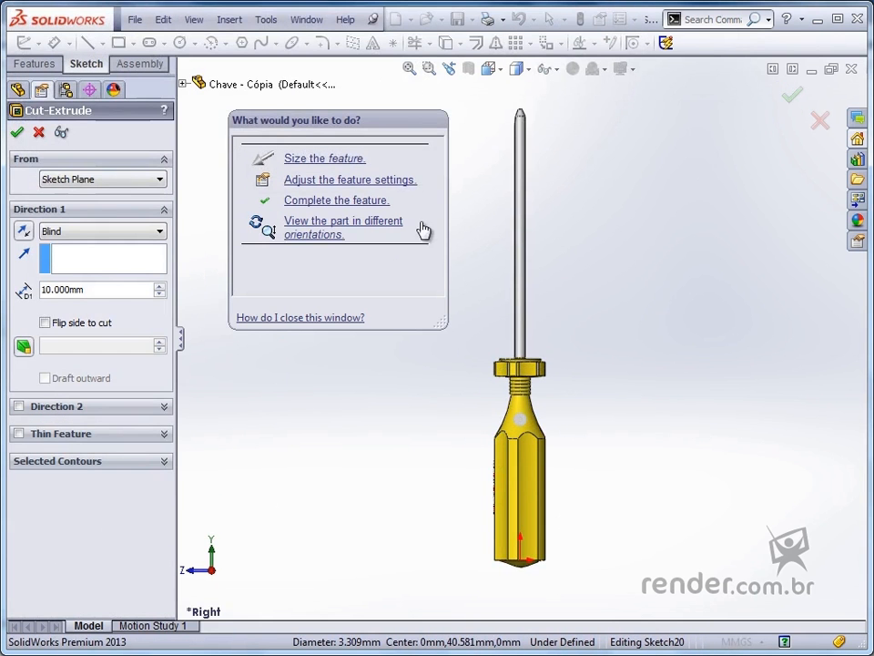
pyautogui.moveTo(381, 435); pyautogui.dragTo(550, 424, button='middle')
pyautogui.scroll(-3, 550, 424)
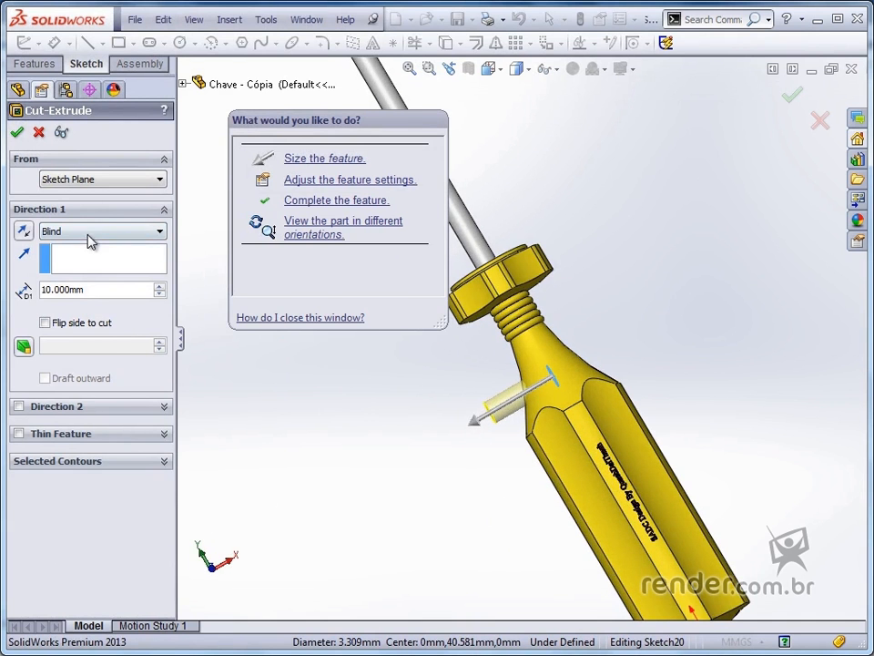
pyautogui.click(91, 231)
pyautogui.click(77, 324)
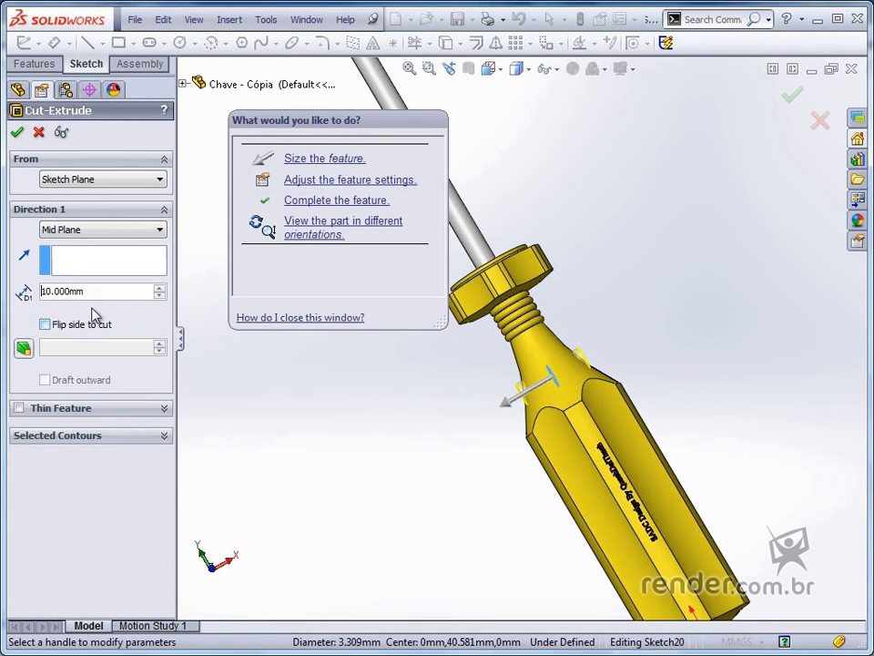
pyautogui.click(159, 288)
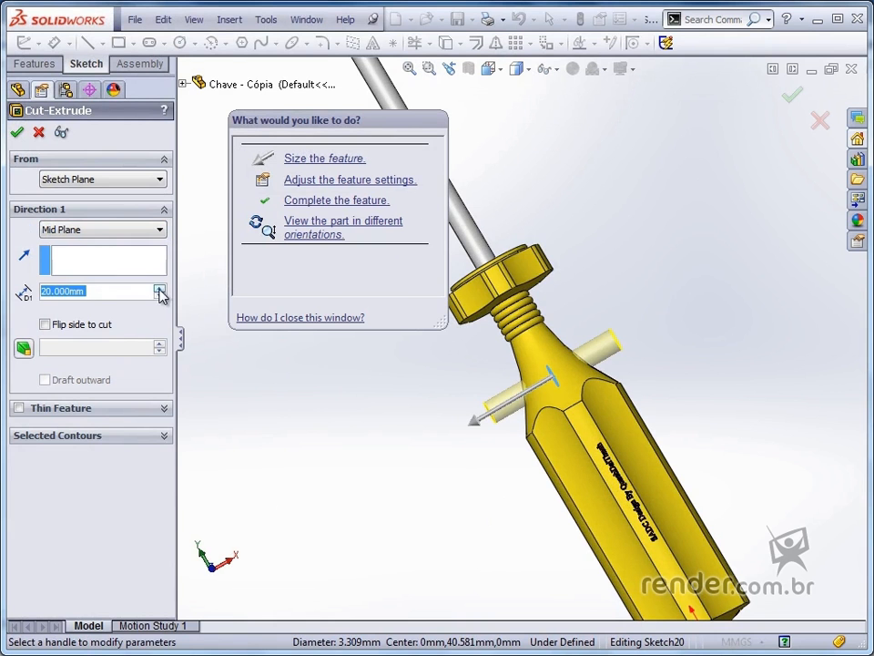
pyautogui.click(17, 133)
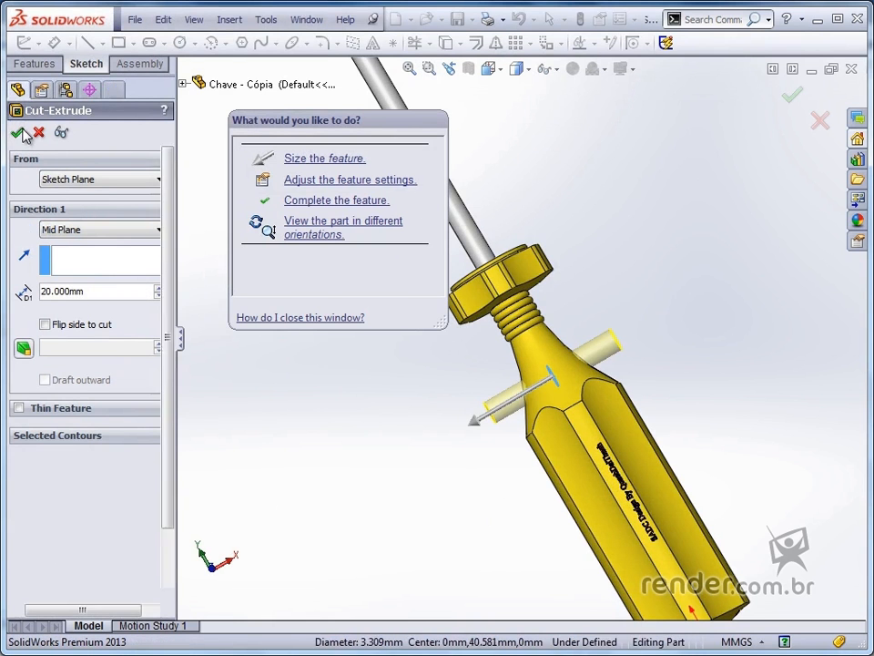
pyautogui.moveTo(619, 288); pyautogui.dragTo(638, 312, button='middle')
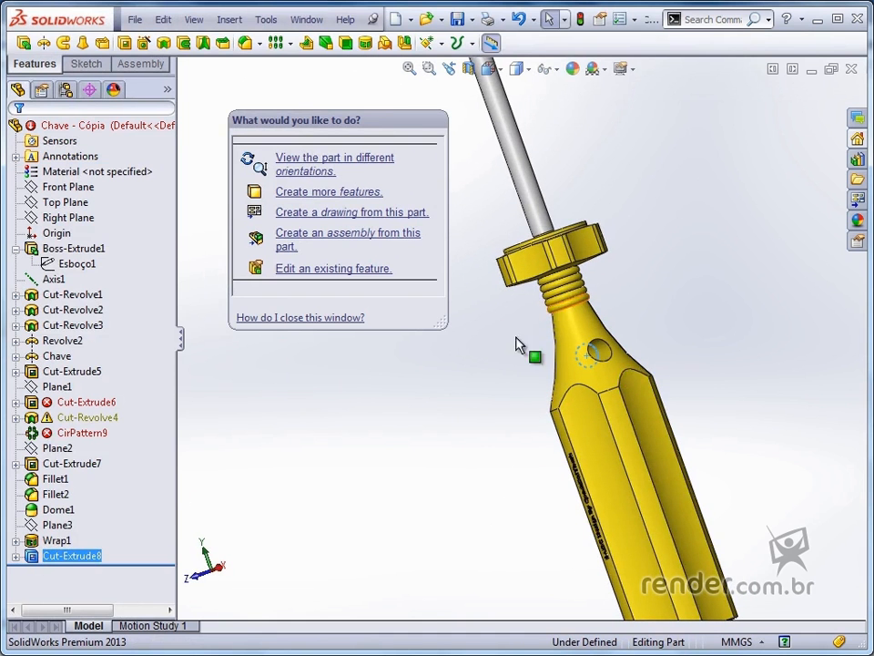
# Hide Quick Tips, clear the selection and fit the whole screwdriver in view.
pyautogui.click(783, 643)
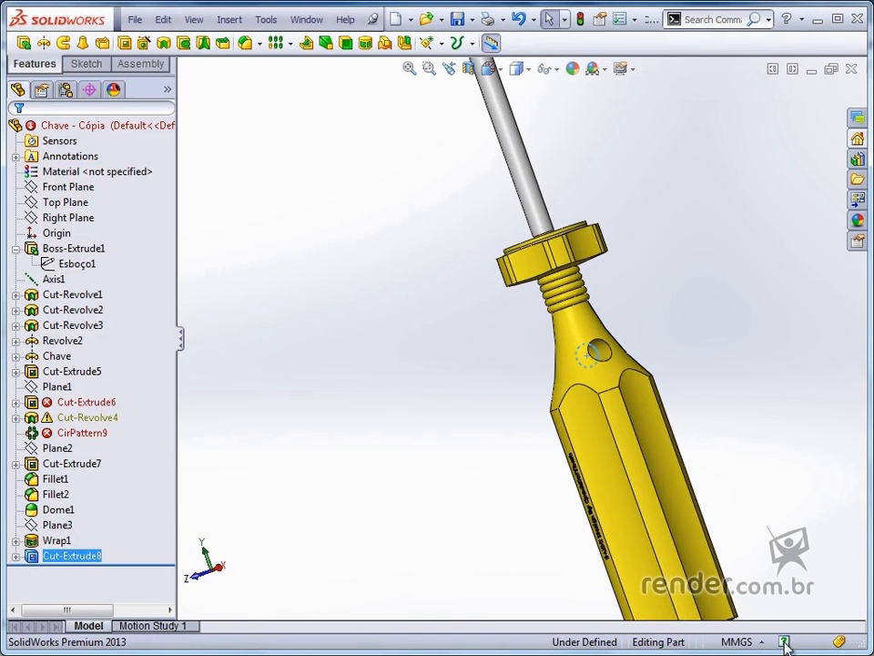
pyautogui.click(415, 322)
pyautogui.press('f')
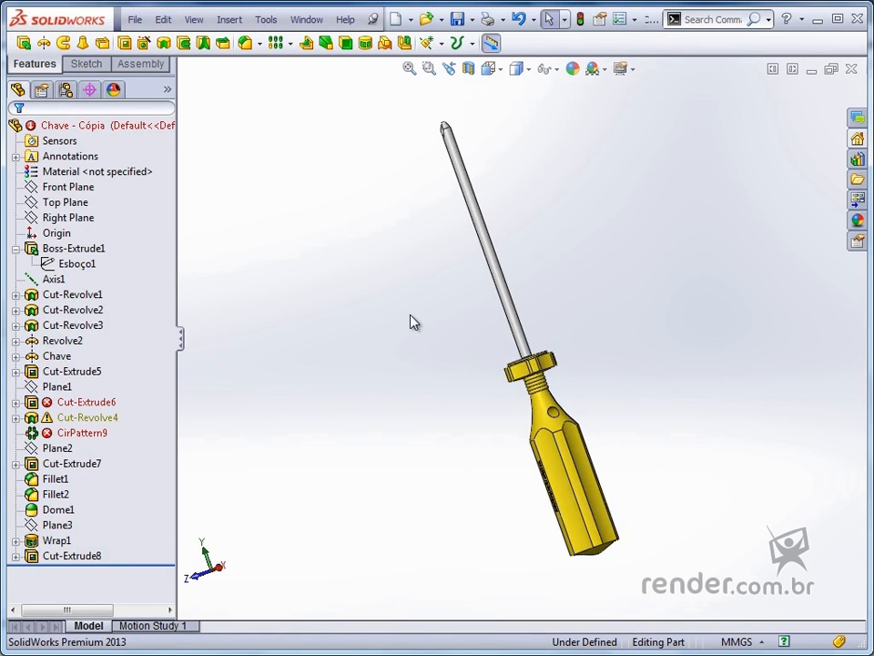
# Show the Instant3D handles and dimensions of the screwdriver's shaft, inspect them from another angle and clear the selection.
pyautogui.click(493, 43)
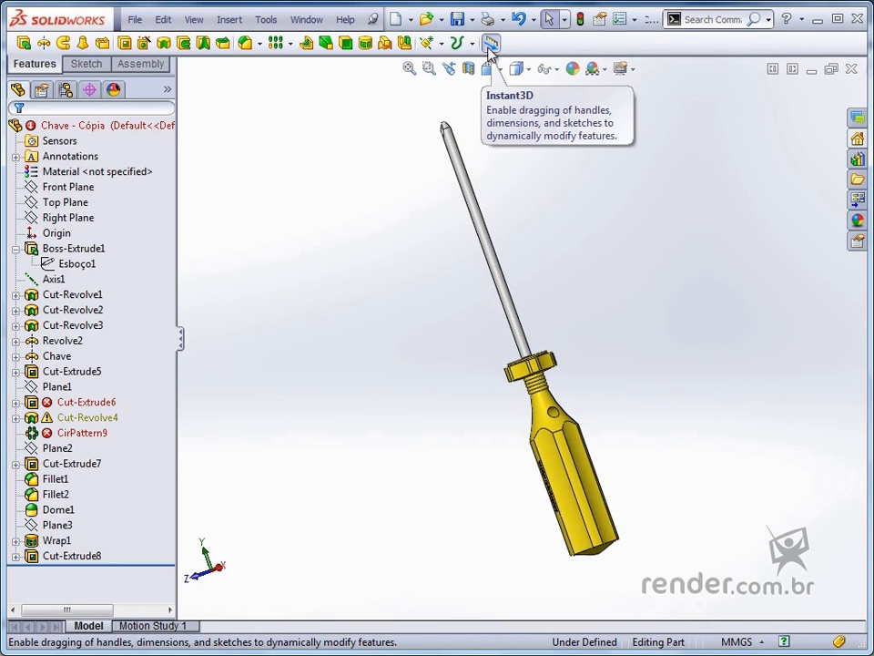
pyautogui.click(485, 243)
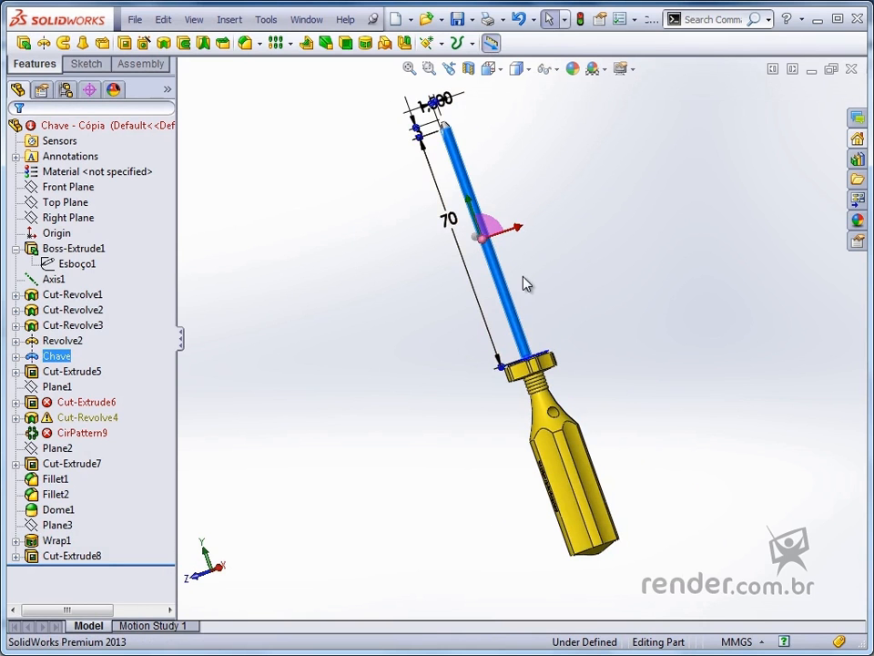
pyautogui.scroll(-2, 511, 186)
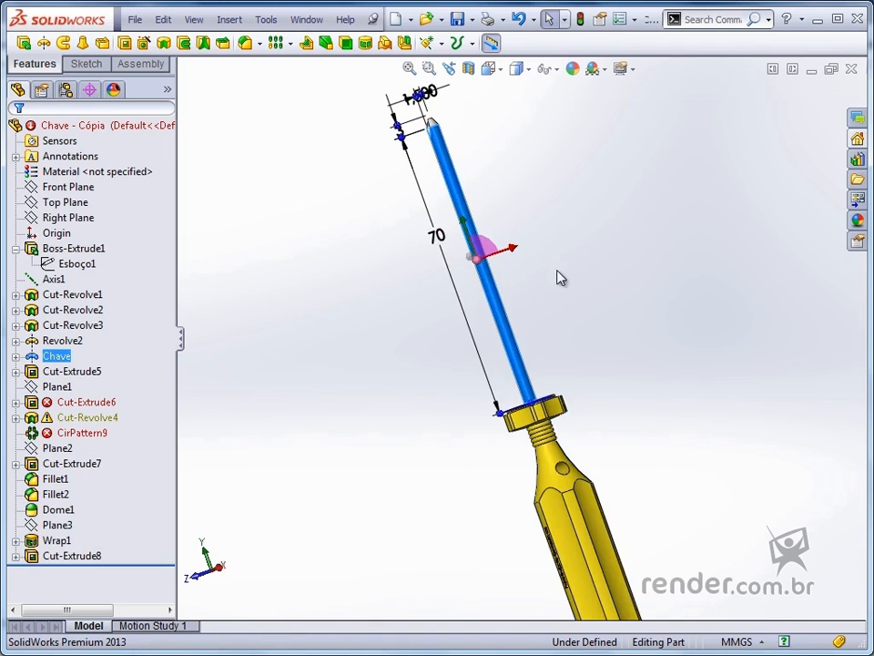
pyautogui.moveTo(559, 277); pyautogui.dragTo(590, 278, button='middle')
pyautogui.scroll(-1, 589, 271)
pyautogui.click(558, 382)
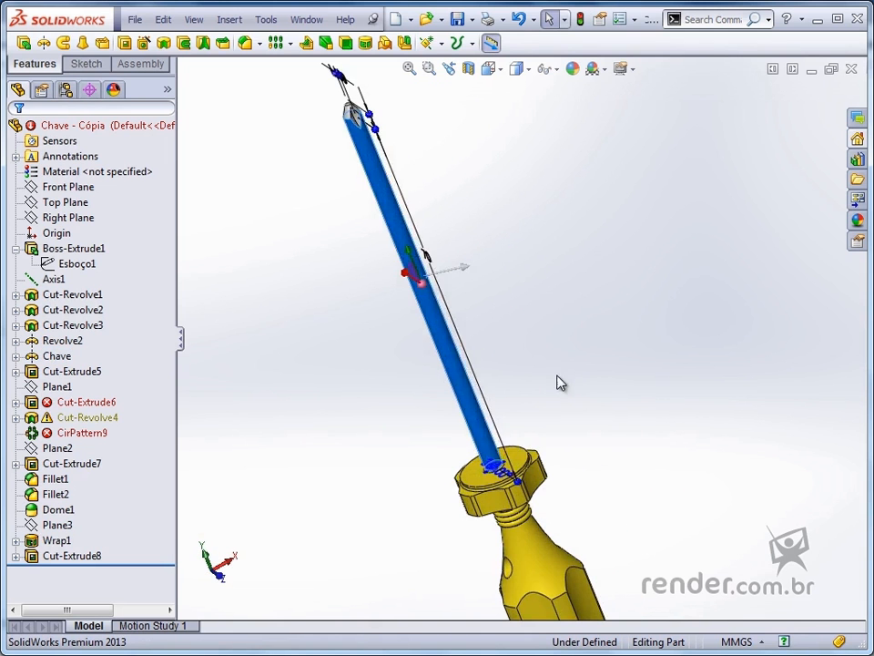
# Extend Boss-Extrude1 to about 61 mm with the Instant3D arrow on the collar's front face, suppressing and ignoring the rebuild error.
pyautogui.click(518, 465)
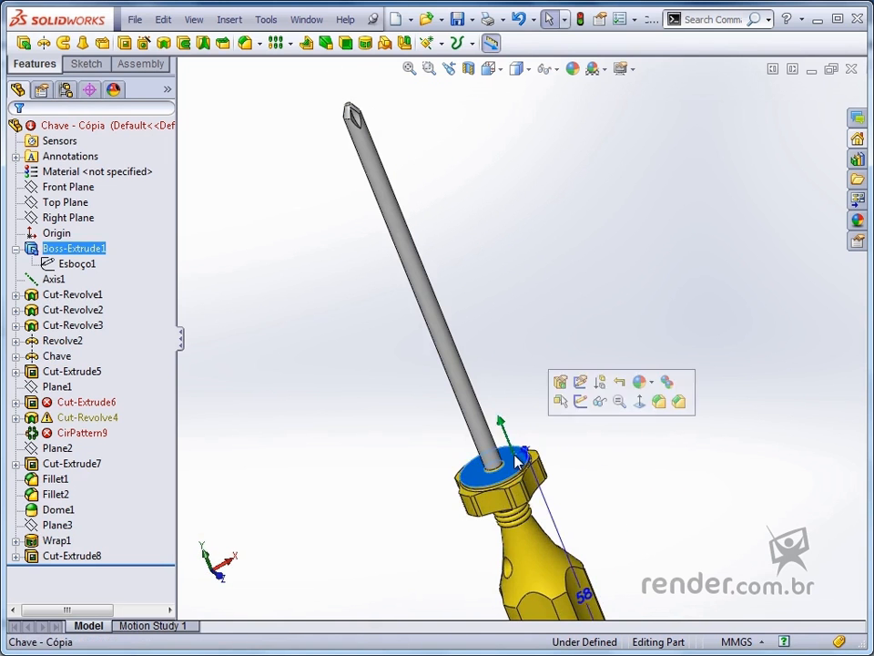
pyautogui.scroll(-3, 529, 414)
pyautogui.moveTo(487, 390); pyautogui.dragTo(430, 411, button='middle')
pyautogui.scroll(-3, 430, 410)
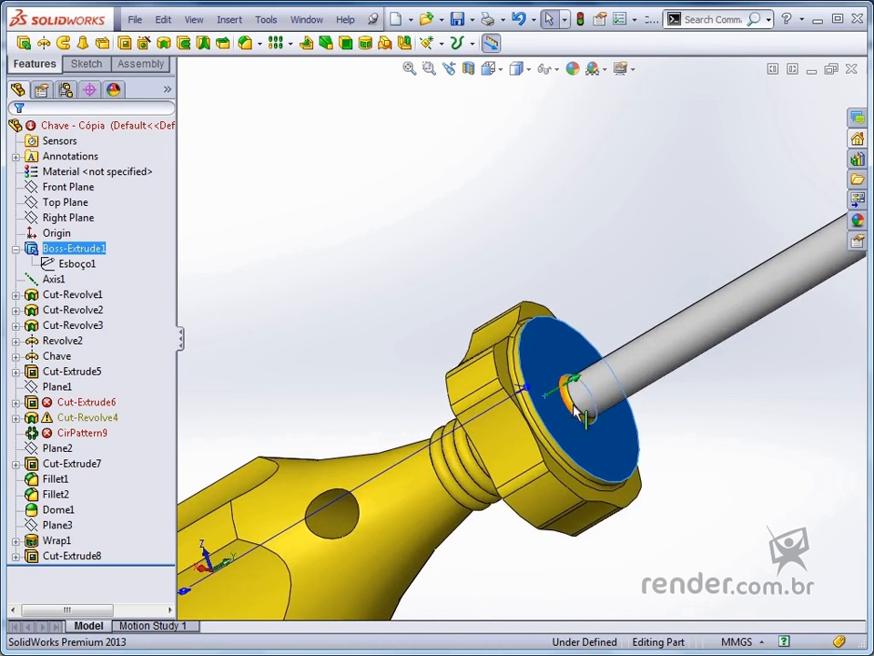
pyautogui.moveTo(587, 391); pyautogui.dragTo(614, 367)
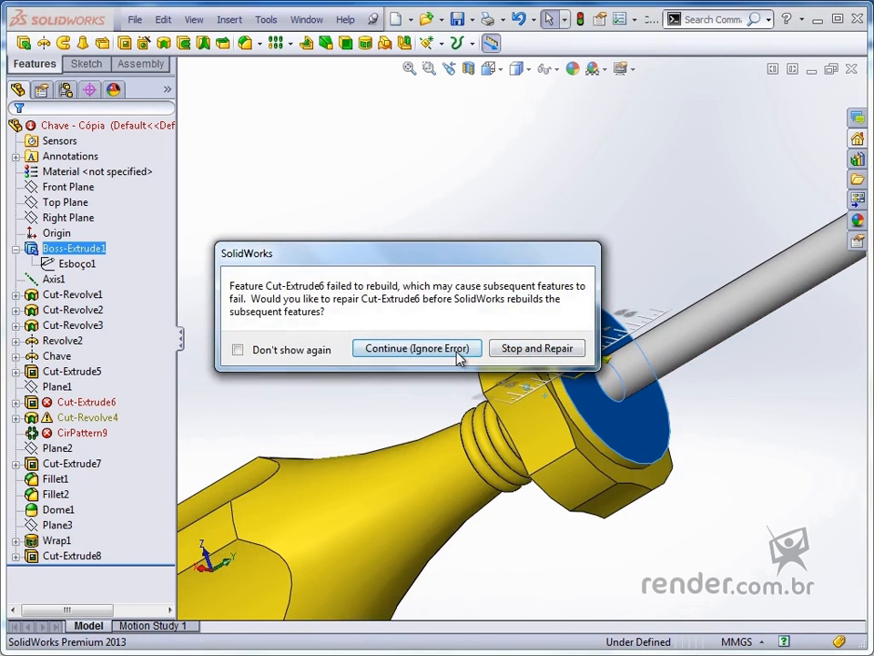
pyautogui.click(303, 354)
pyautogui.click(402, 355)
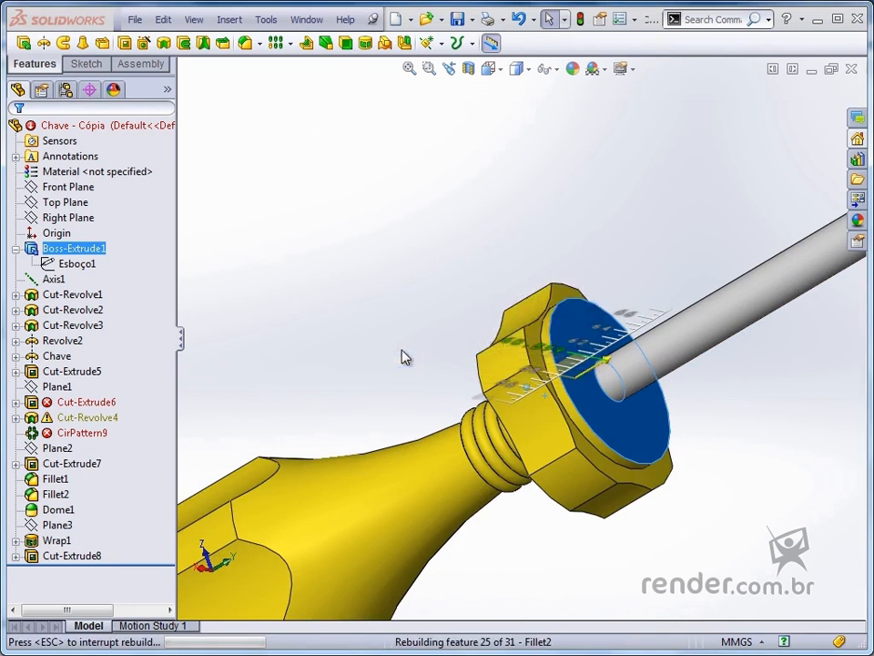
# Adjust the Cut-Revolve2 dimension behind the collar with its Instant3D handle, suppress and ignore the rebuild error, and fit the model in view.
pyautogui.scroll(6, 446, 278)
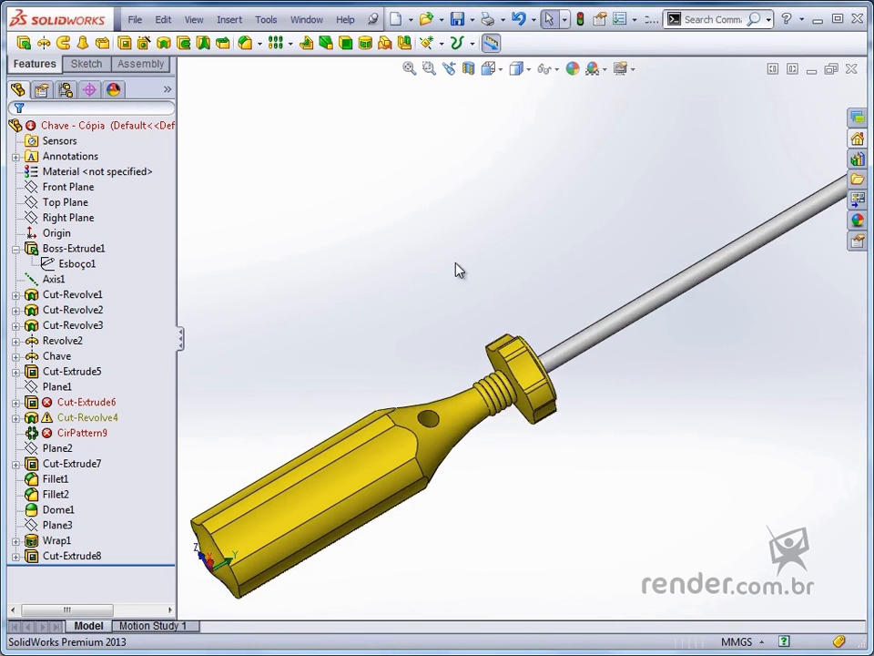
pyautogui.click(486, 387)
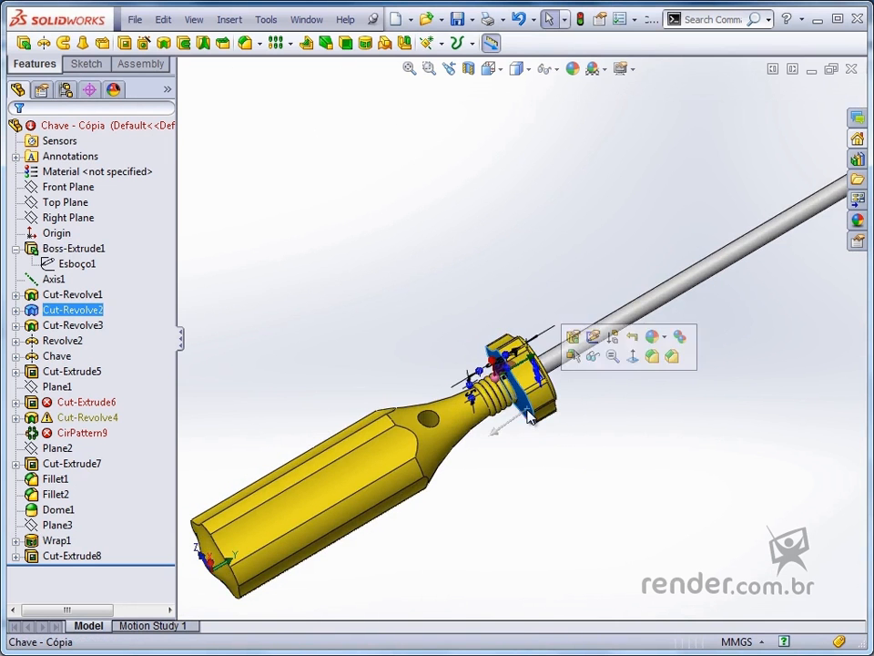
pyautogui.scroll(-8, 483, 387)
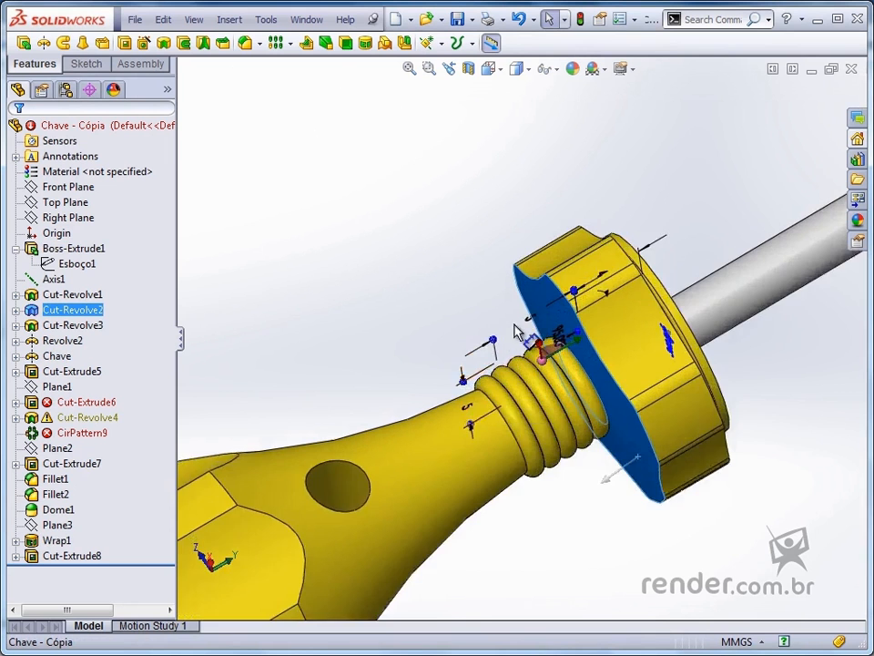
pyautogui.scroll(-1, 603, 326)
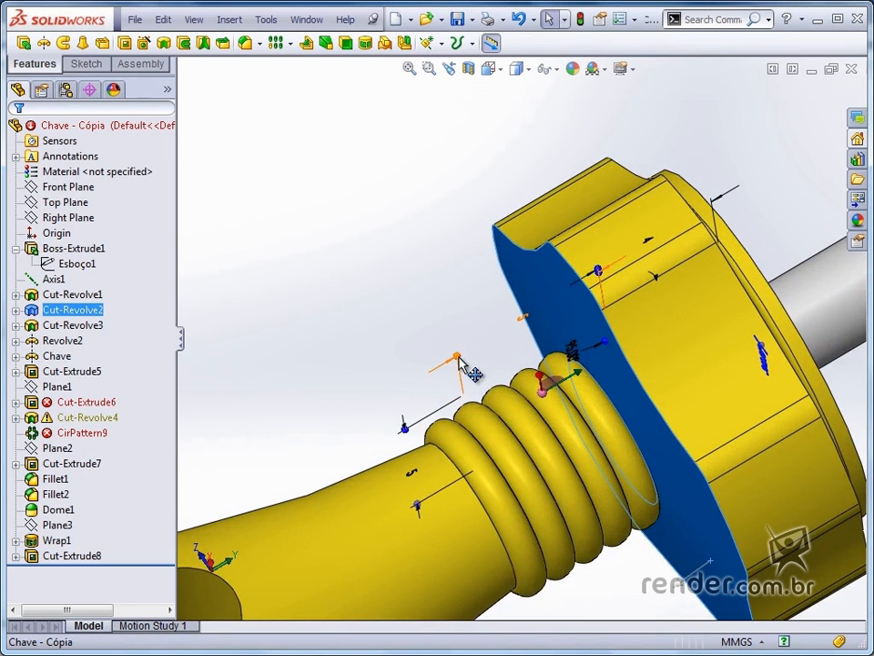
pyautogui.moveTo(475, 372); pyautogui.dragTo(507, 334)
pyautogui.click(313, 351)
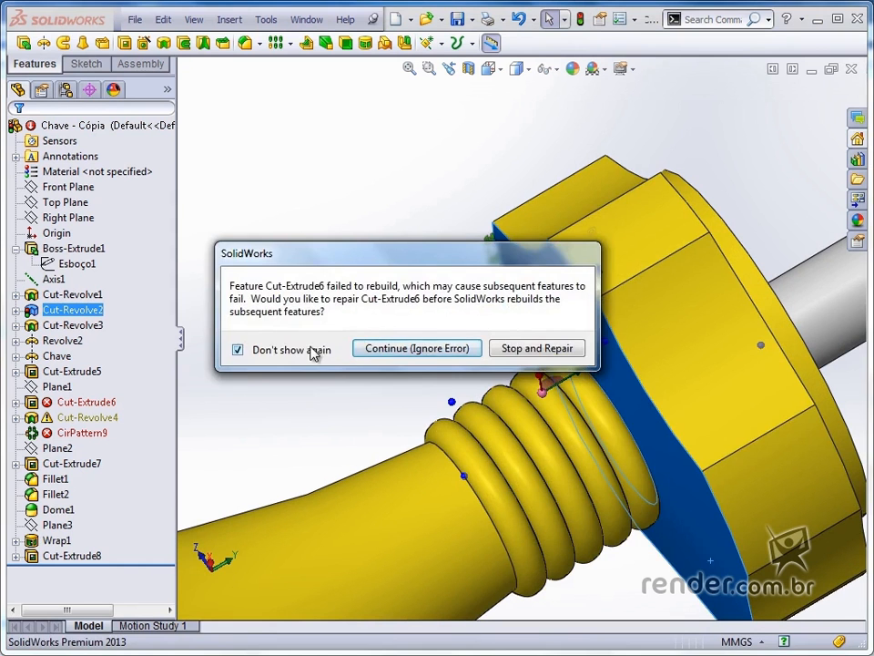
pyautogui.click(408, 349)
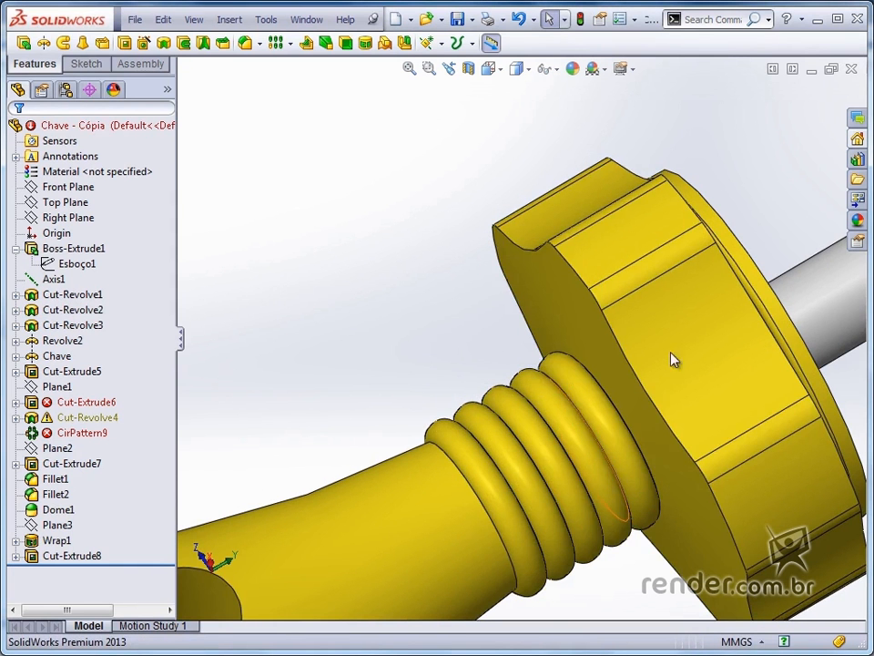
pyautogui.press('f')
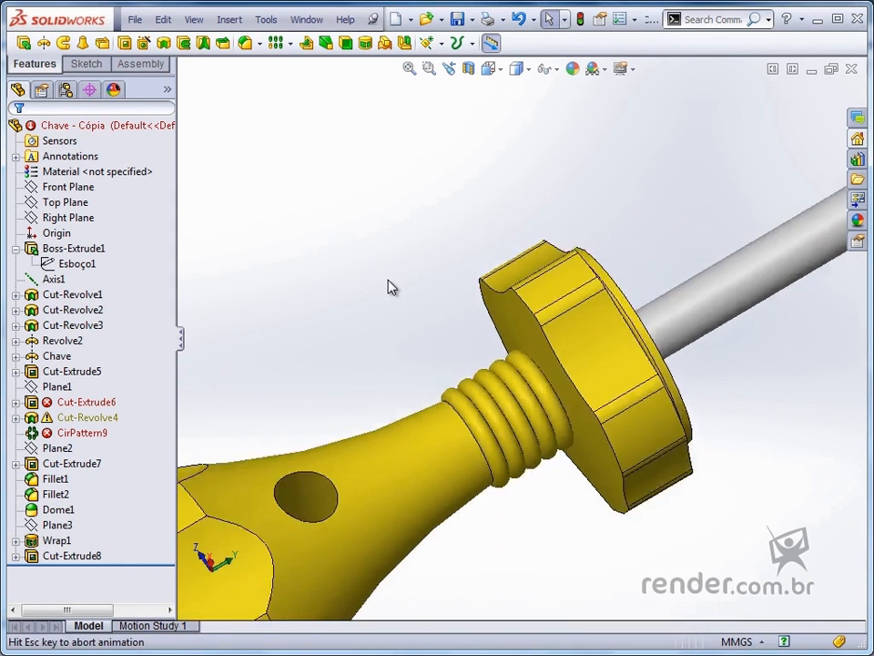